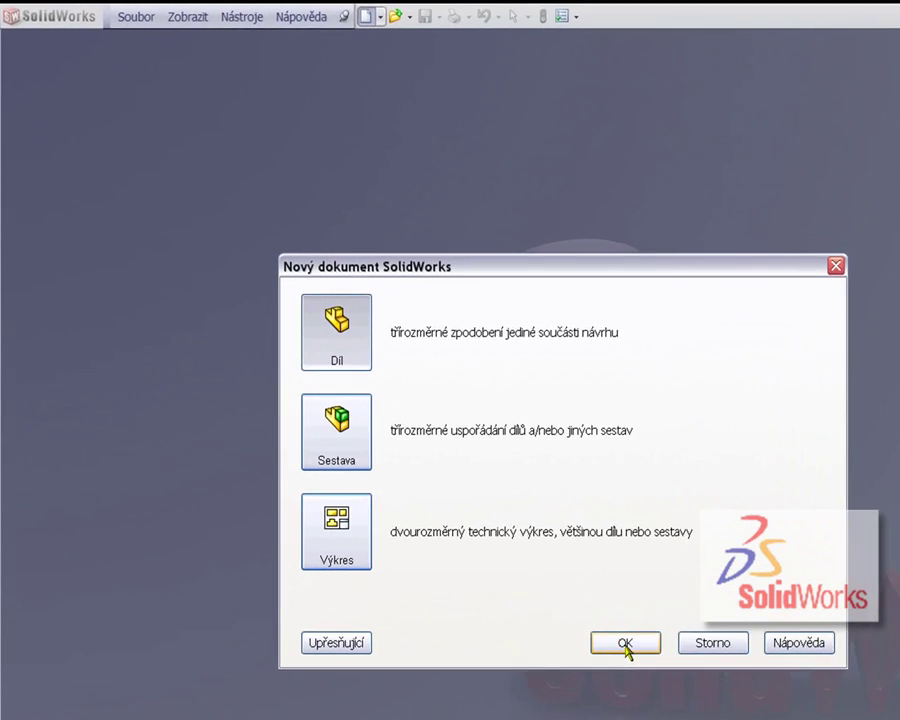
Create a new Part (Díl) document in SolidWorks
click(422, 485)
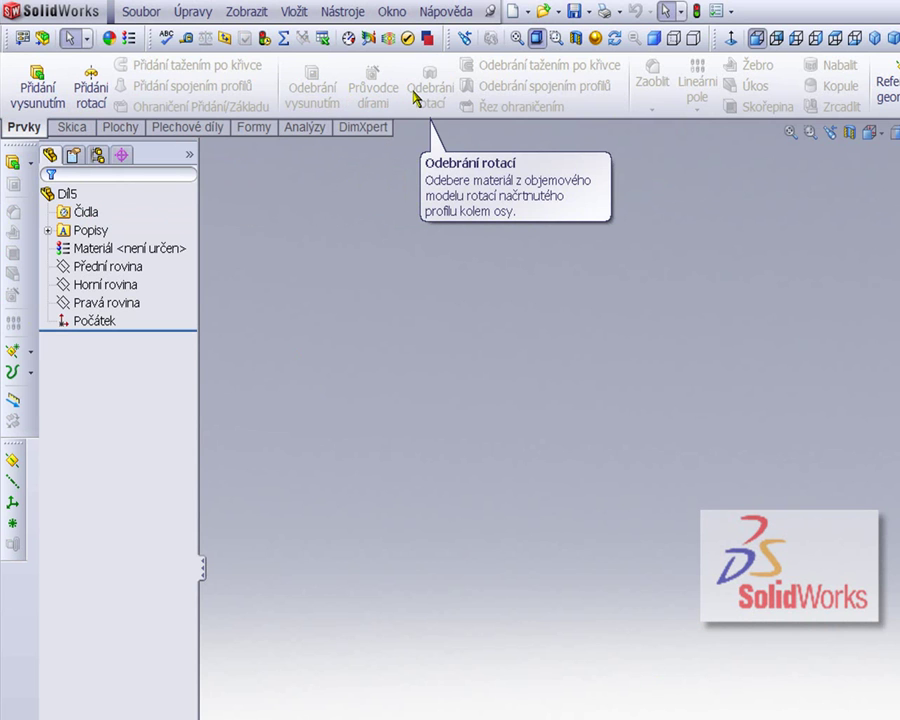
Start an extruded boss on the top plane and draw a rectangle from the origin
click(38, 88)
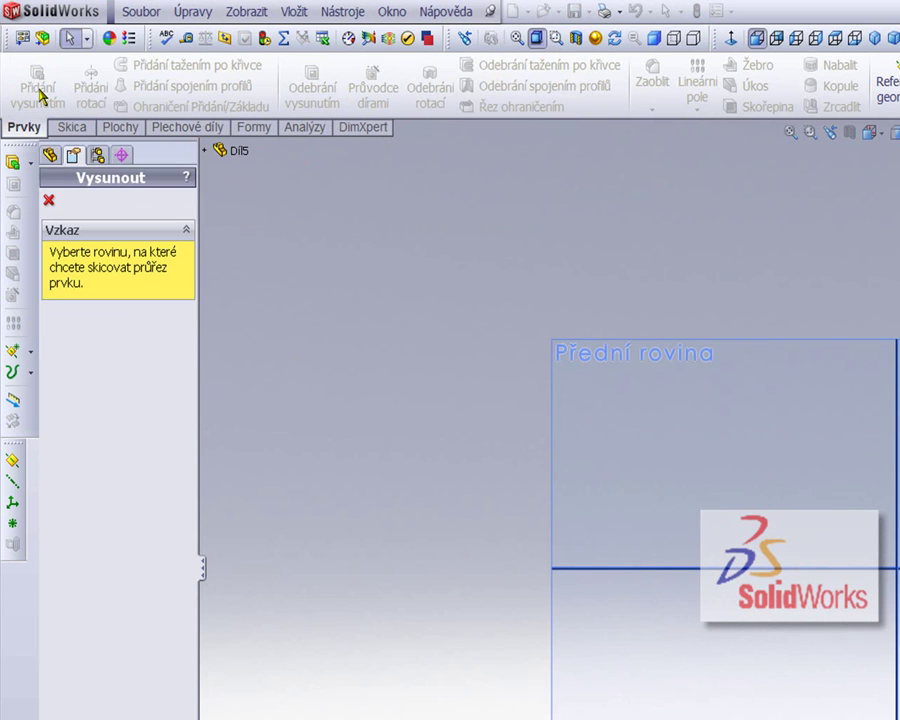
click(617, 568)
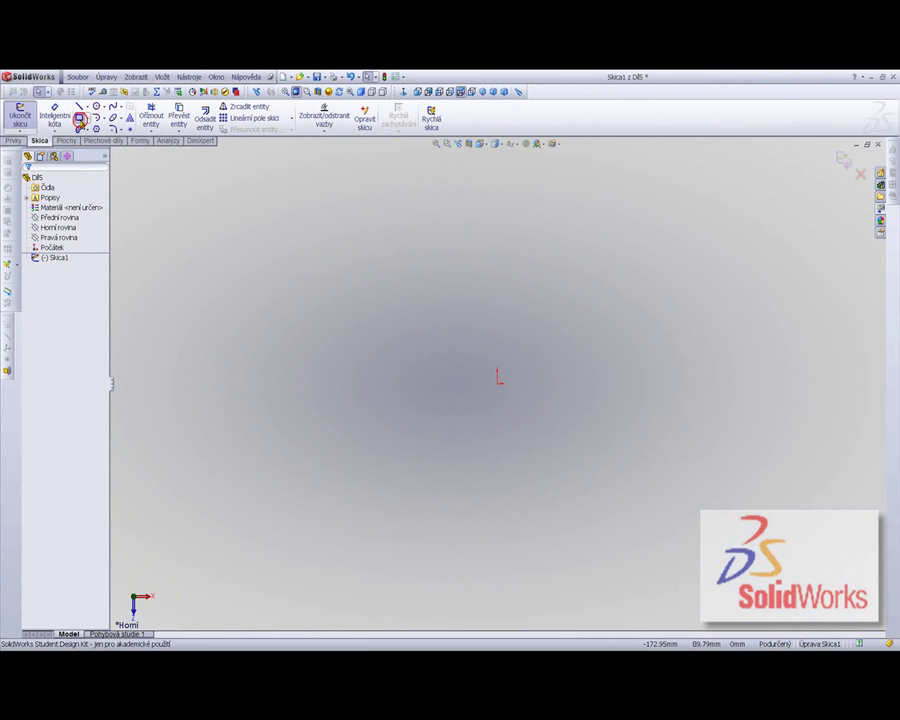
click(79, 118)
click(498, 384)
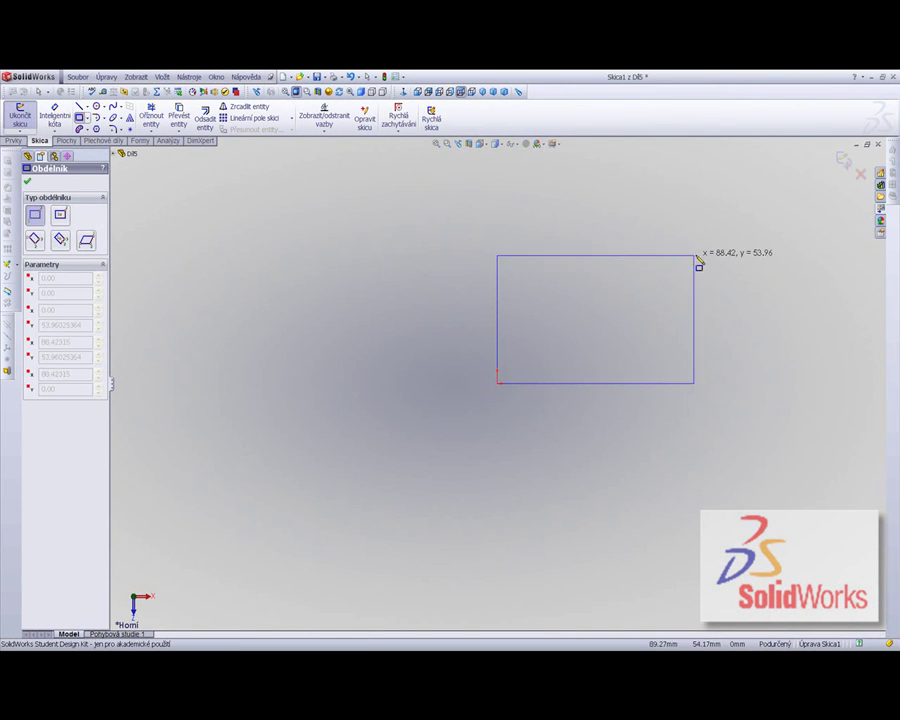
click(772, 231)
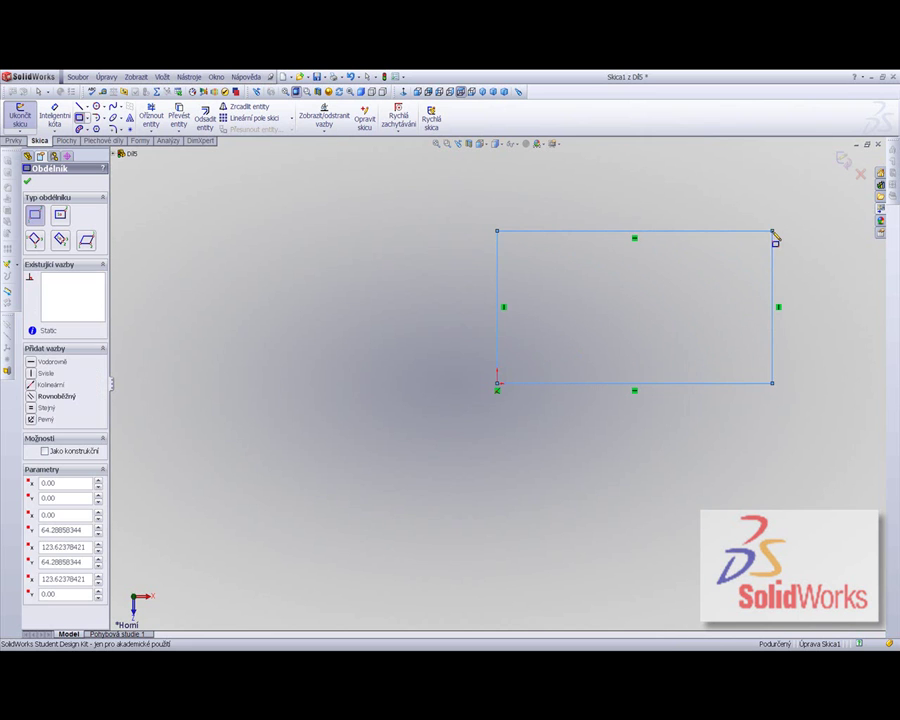
Fully define the rectangle sketch with automatic dimensions
click(325, 131)
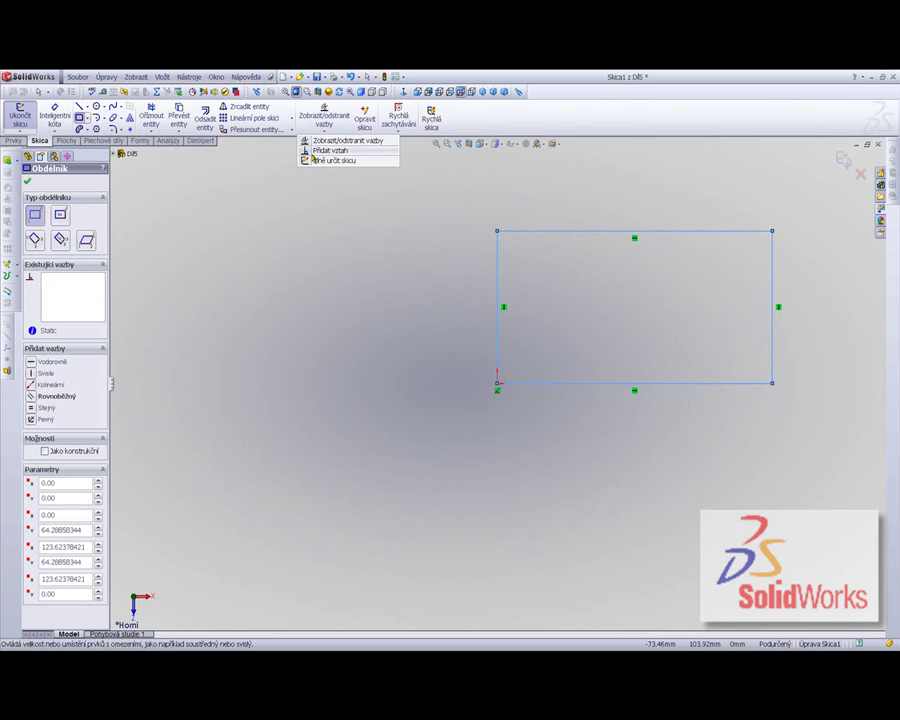
click(312, 160)
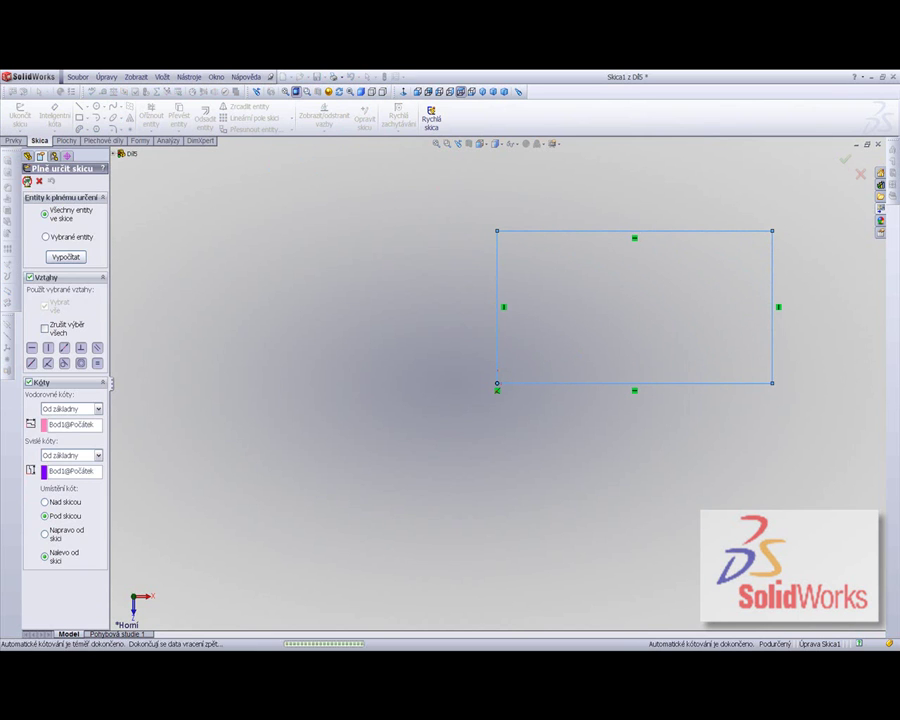
click(27, 180)
Set the rectangle to 80 high and 120 wide, then exit the sketch
double_click(474, 314)
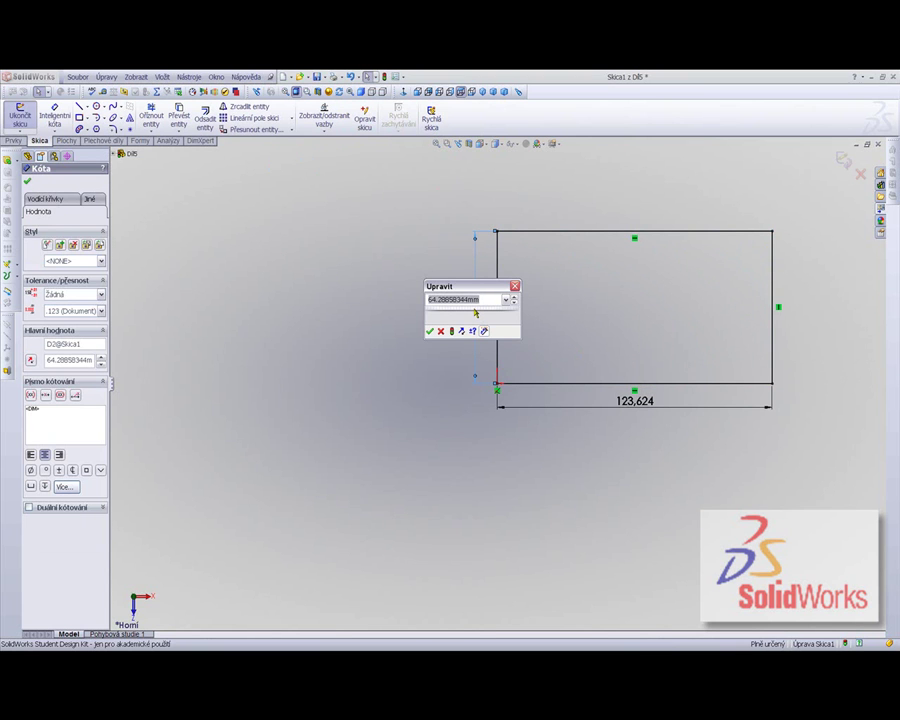
text(80)
key(Return)
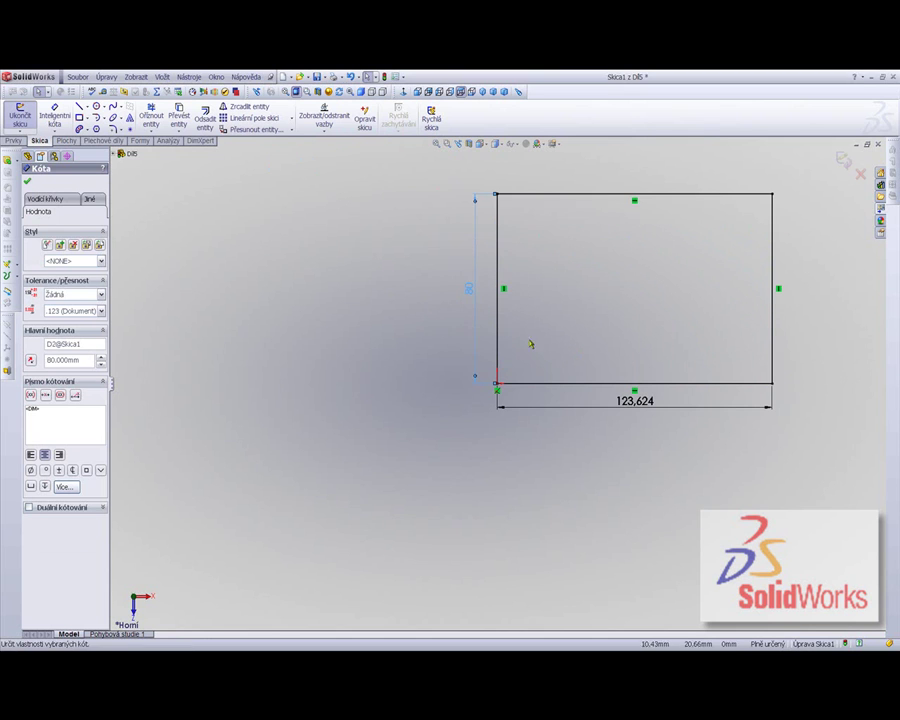
double_click(634, 401)
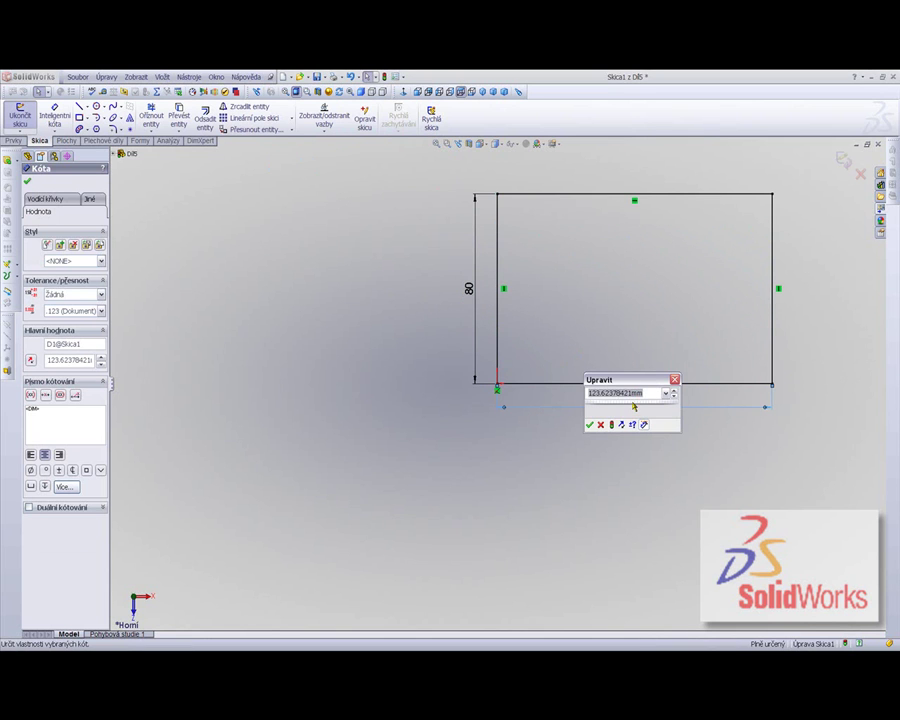
text(120)
key(Return)
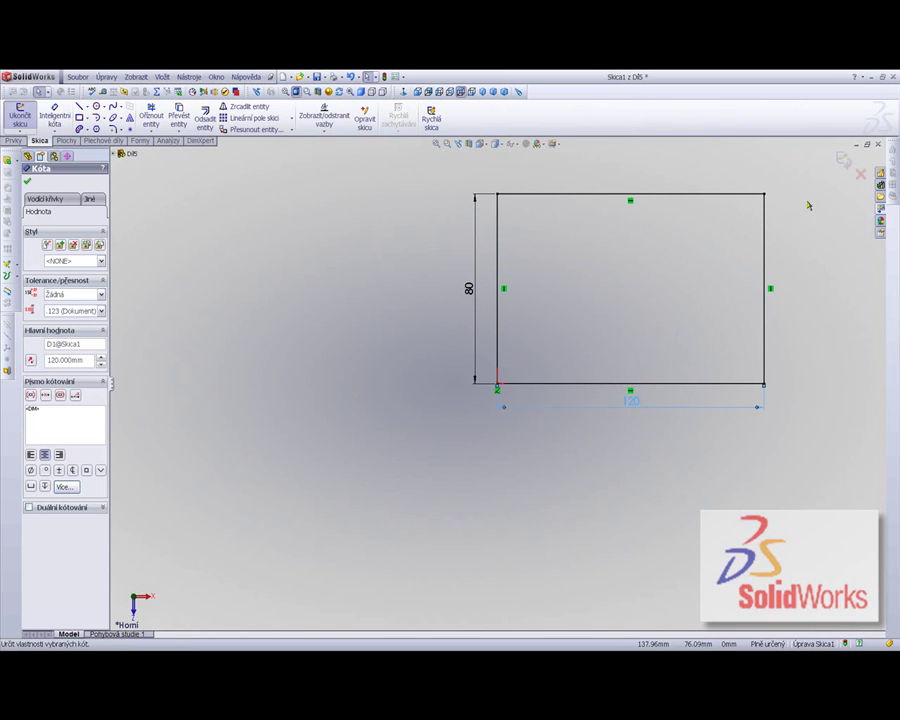
key(Escape)
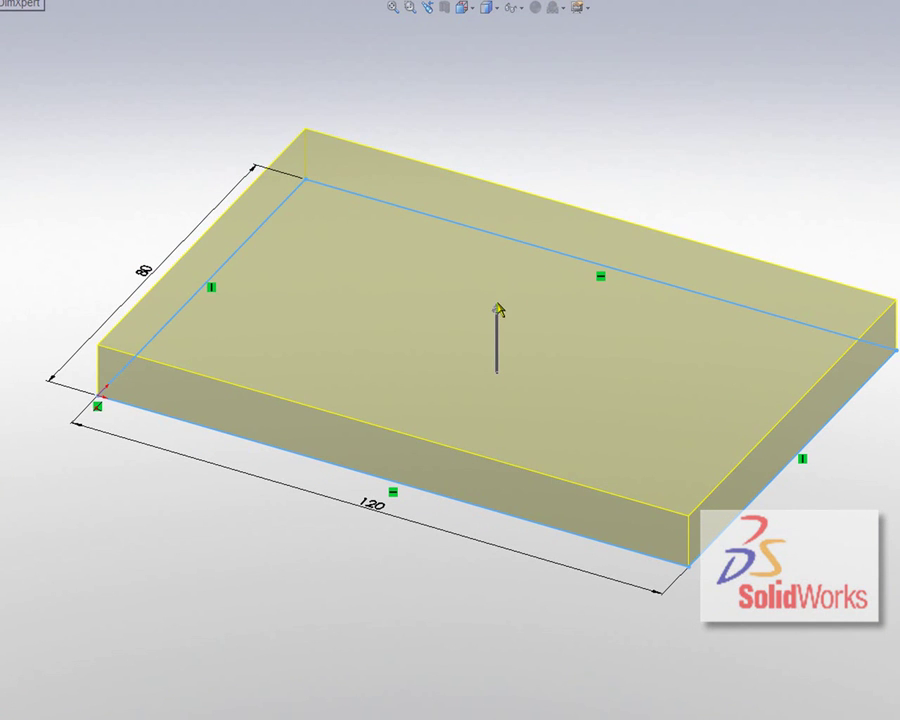
Set the extrusion depth to 22.50 mm
mouse_move(498, 305)
mouse_down()
mouse_move(470, 556)
mouse_move(485, 249)
mouse_move(484, 260)
mouse_up()
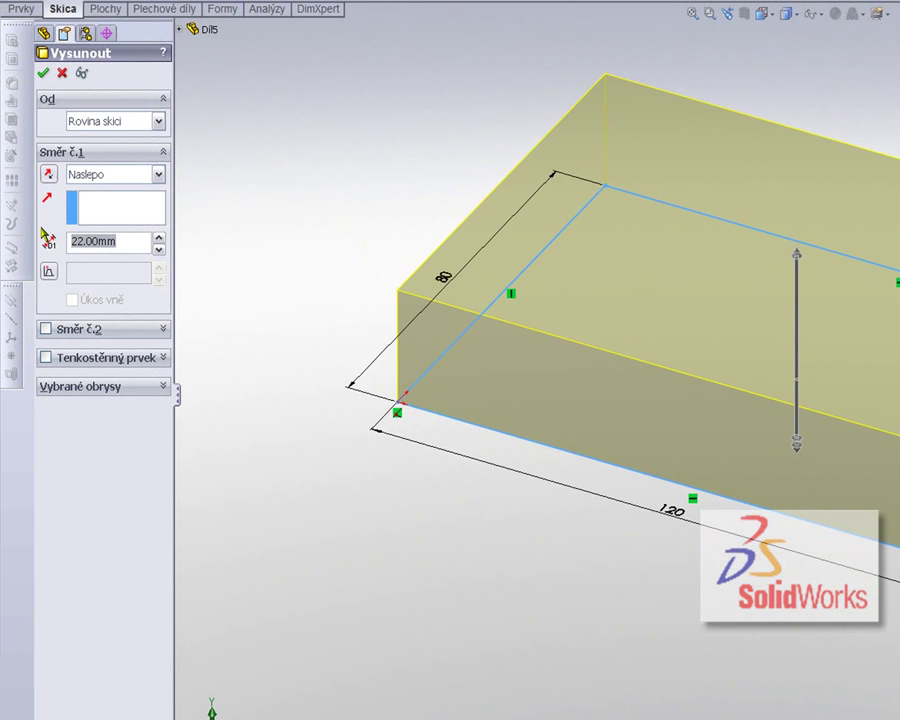
text(22,5)
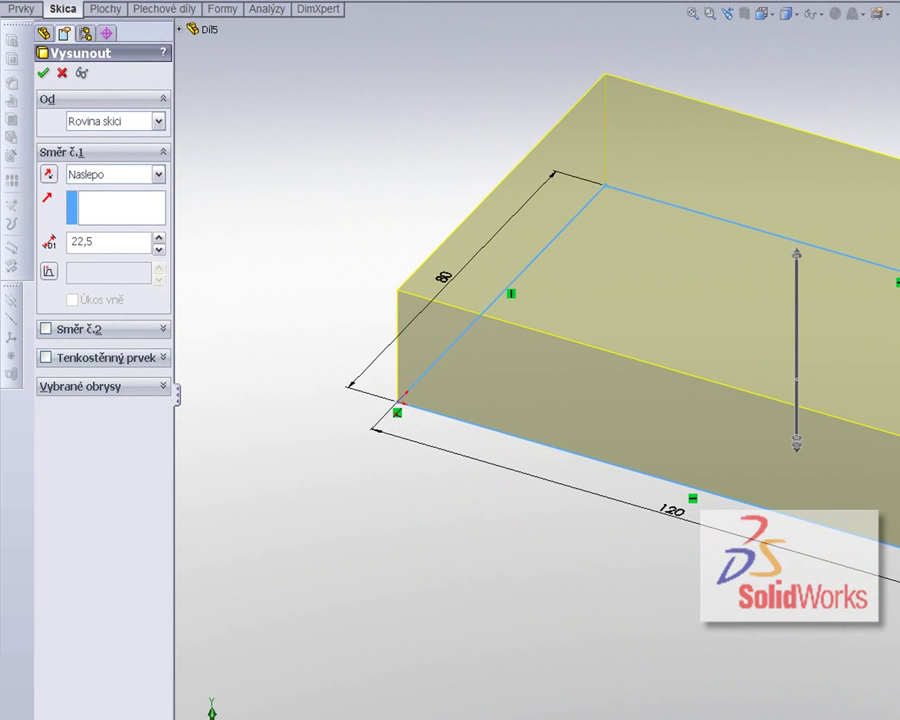
key(Return)
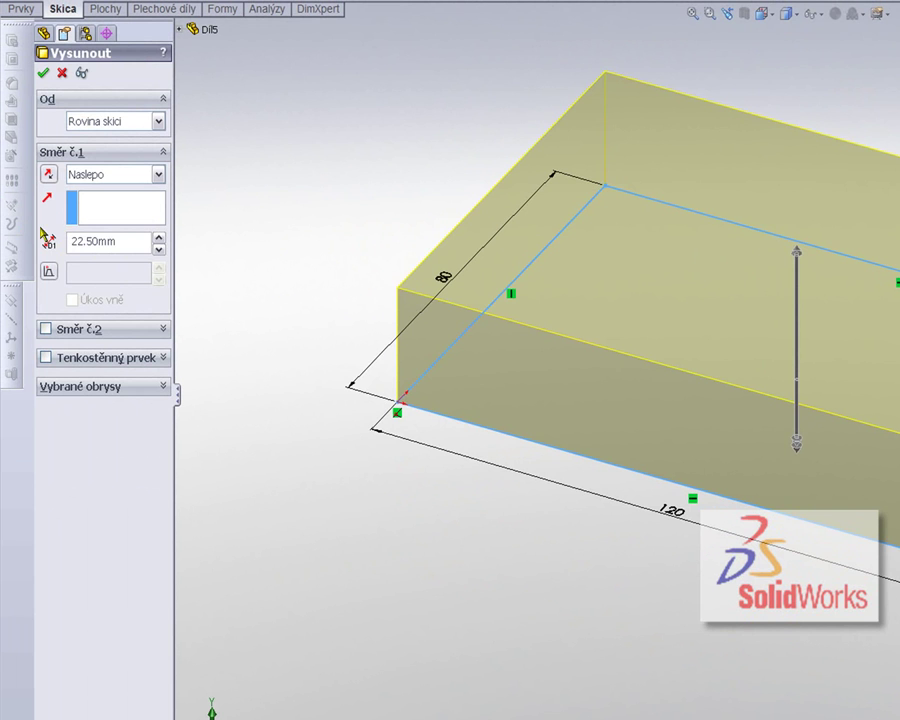
click(82, 73)
click(82, 73)
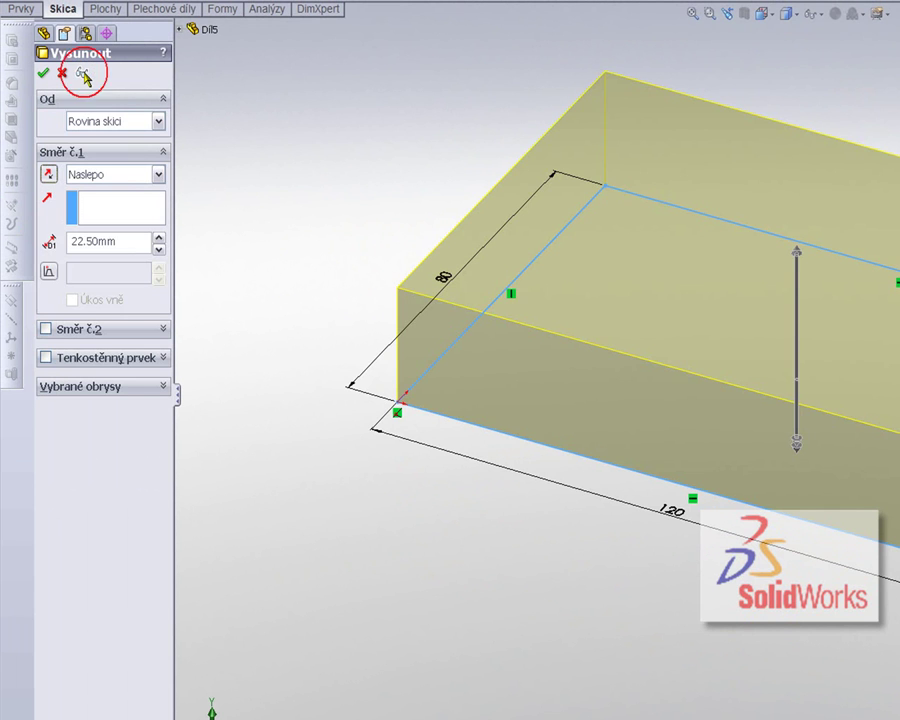
Make the extrusion thin-walled with the walls inside the outline, and confirm it
click(45, 358)
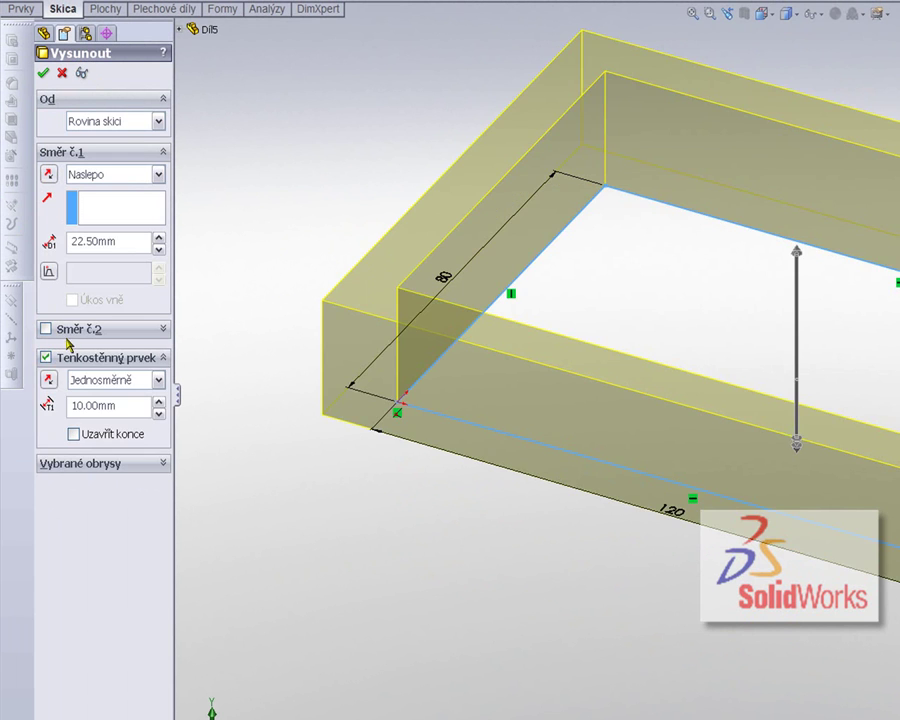
drag(128, 406, 38, 385)
text(5)
key(Return)
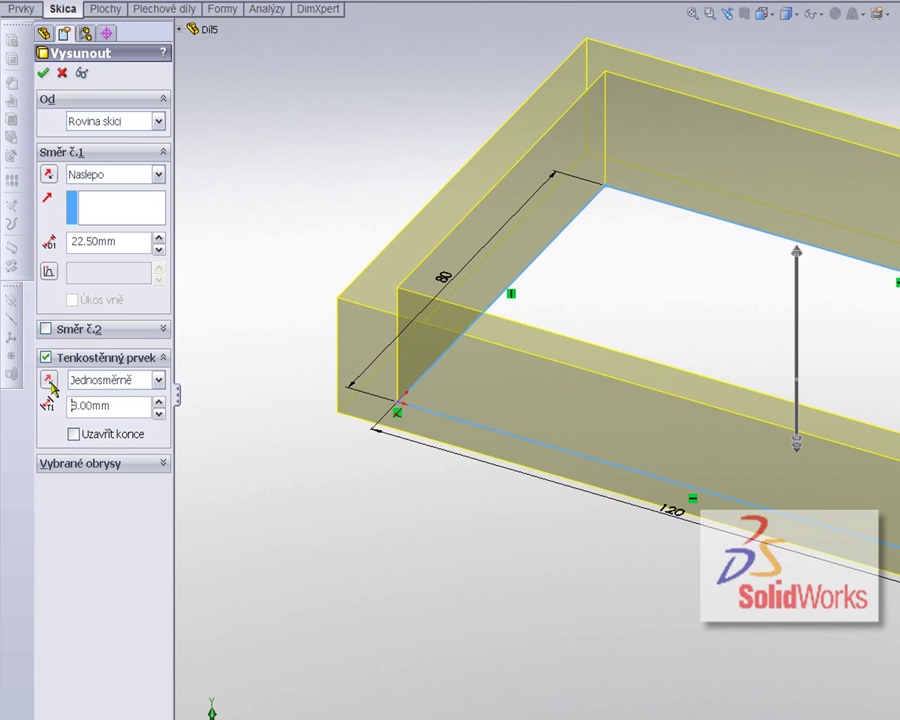
click(48, 380)
click(48, 380)
click(48, 380)
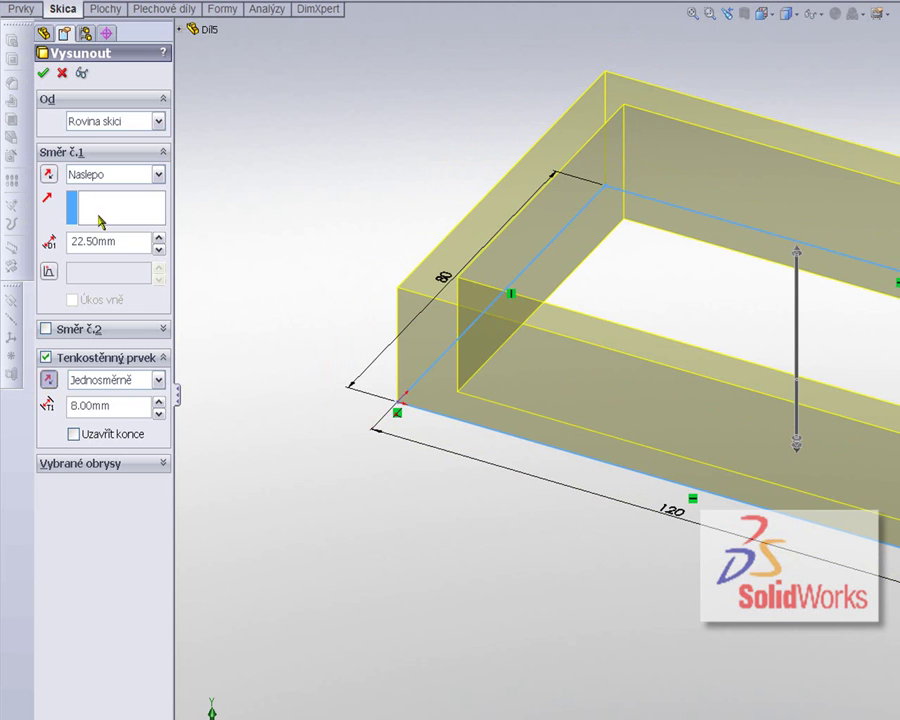
click(88, 75)
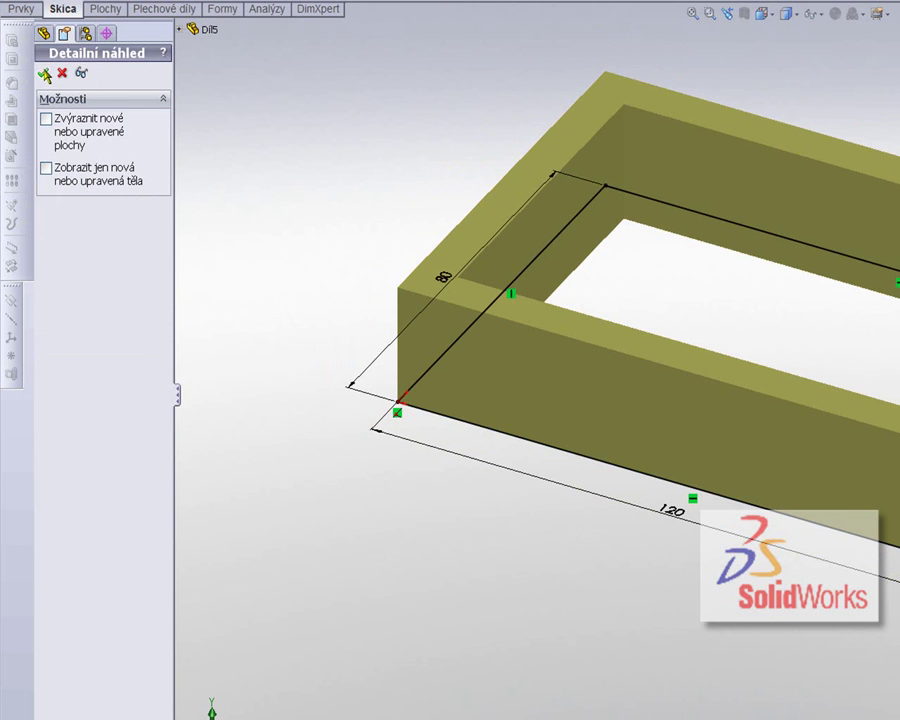
click(44, 73)
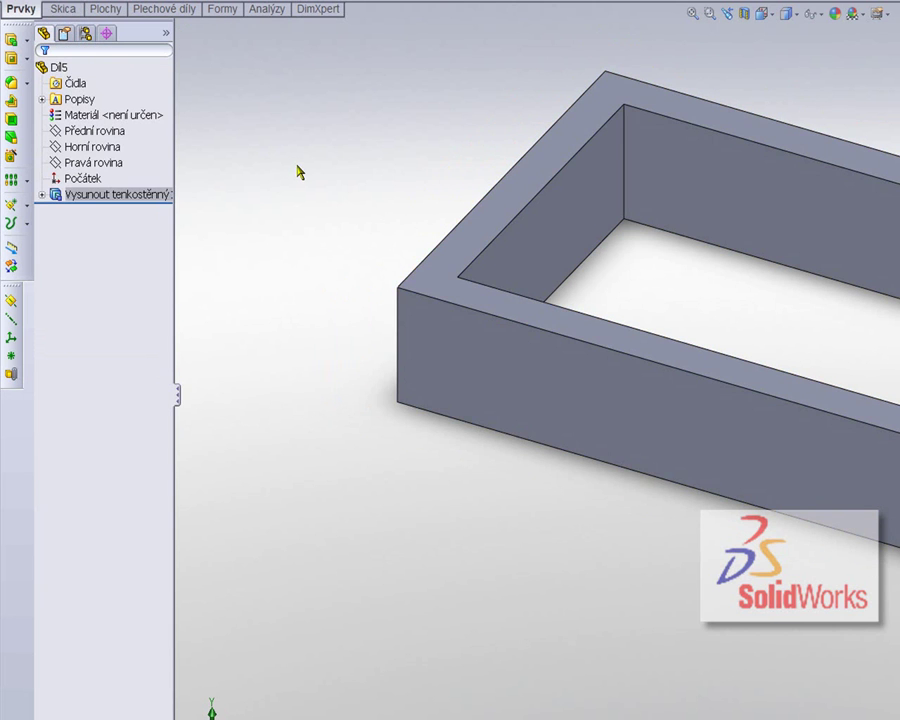
click(133, 196)
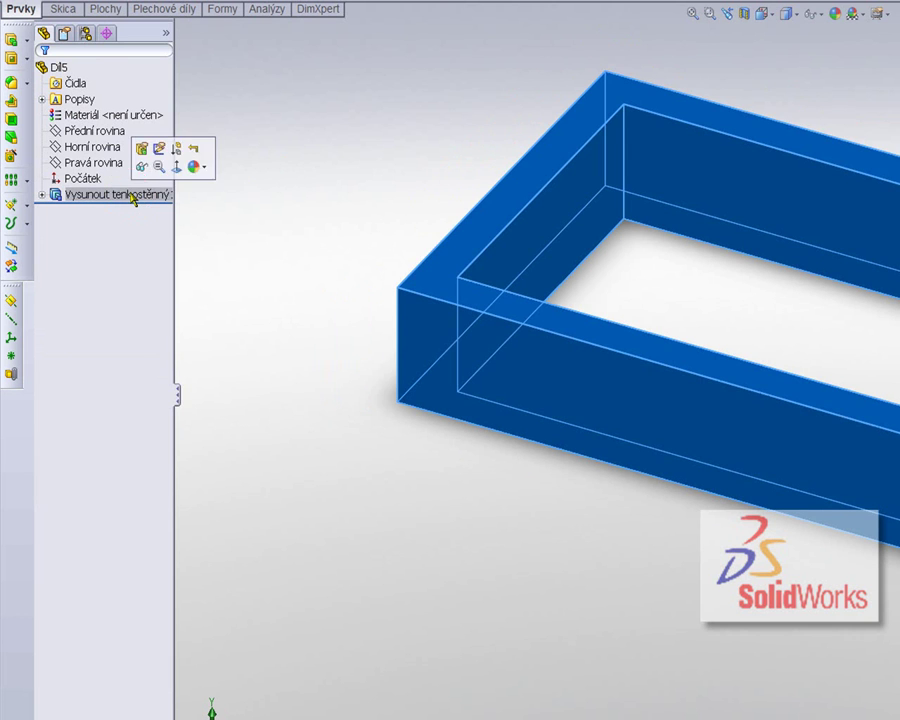
right_click(133, 196)
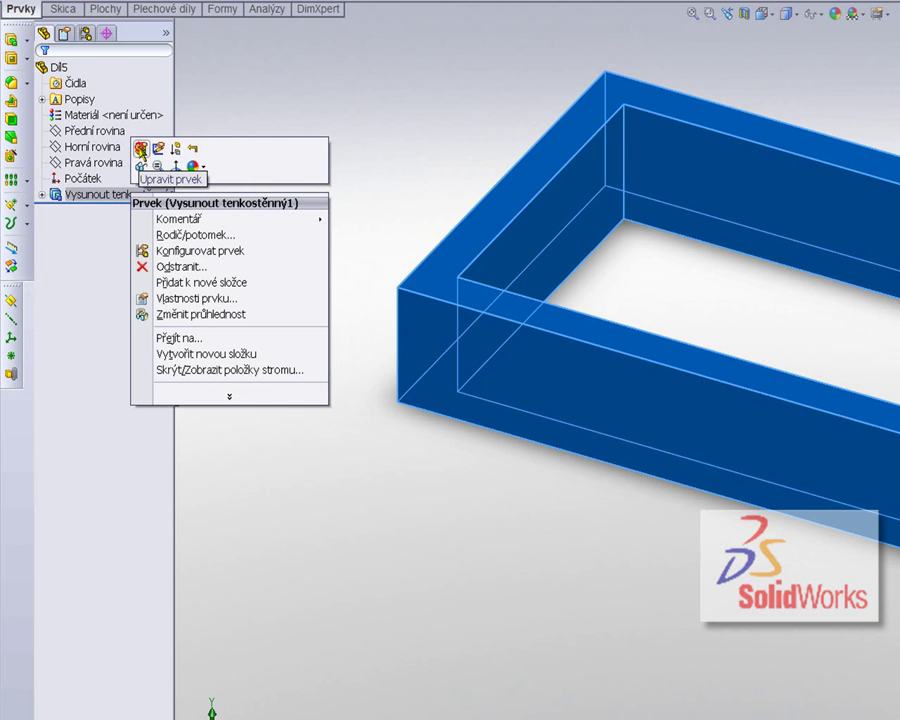
click(141, 150)
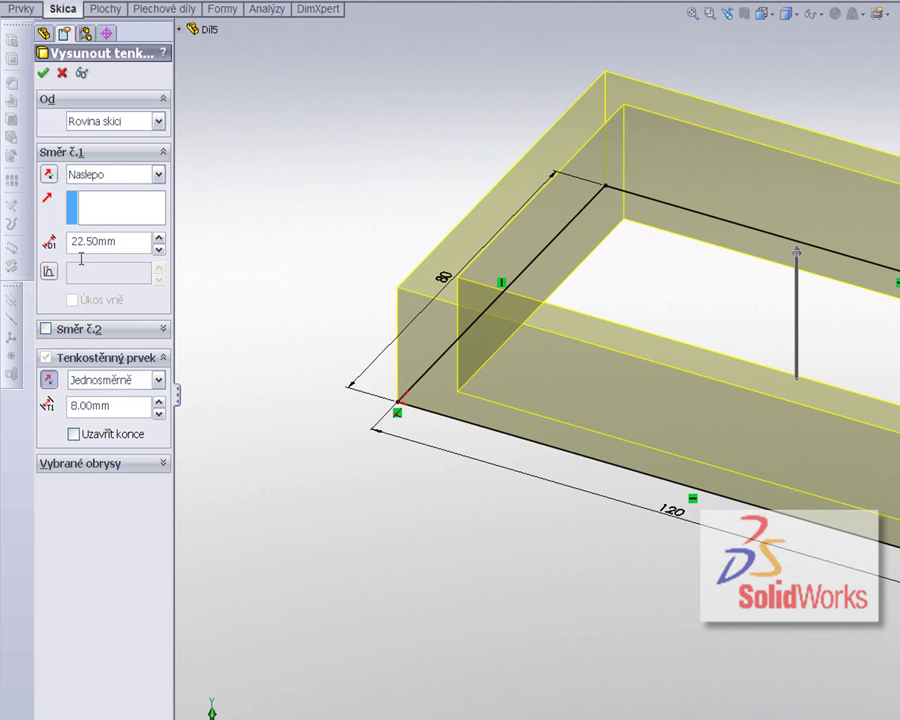
click(46, 357)
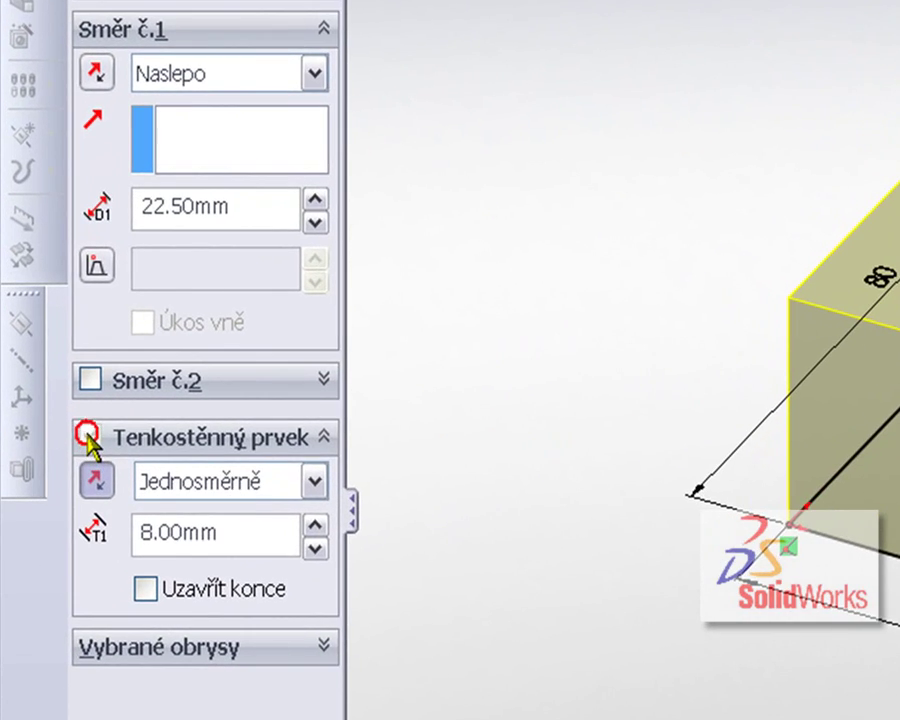
click(90, 437)
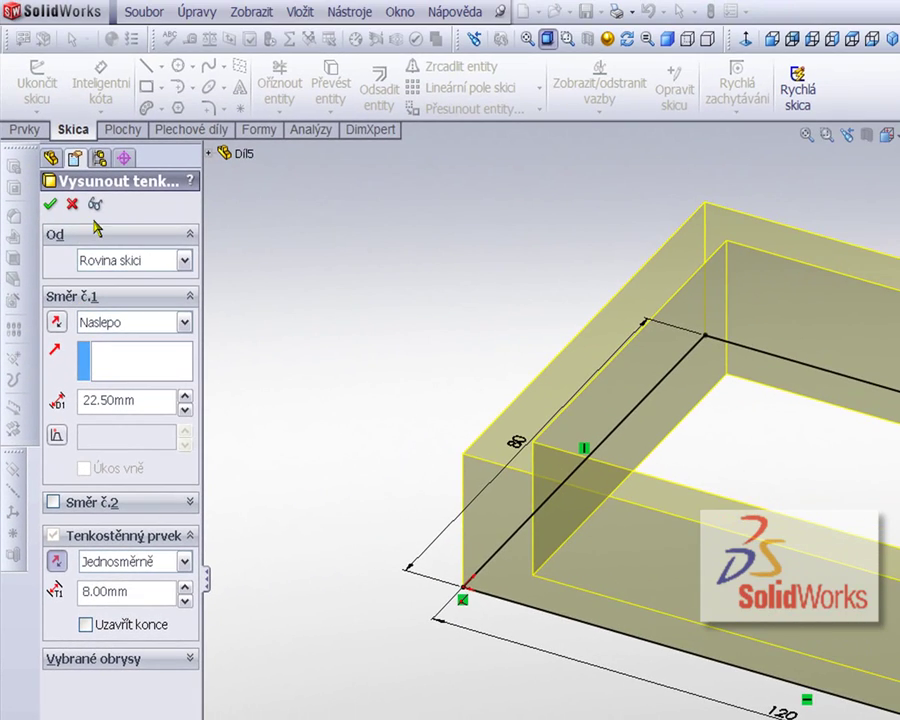
click(72, 205)
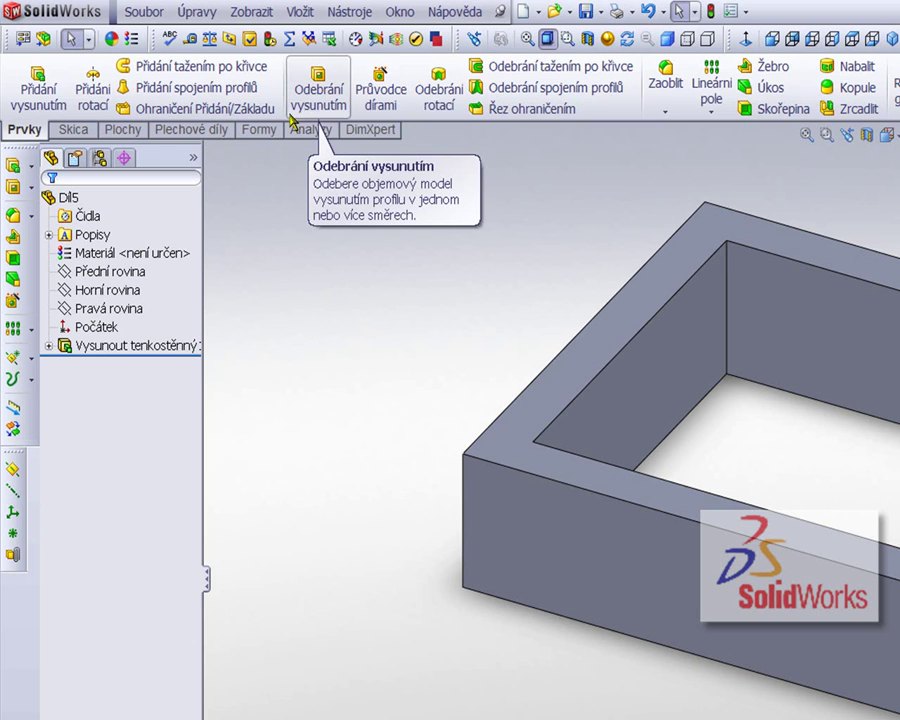
Start a revolved boss on the front plane and draw a vertical construction centreline
click(92, 94)
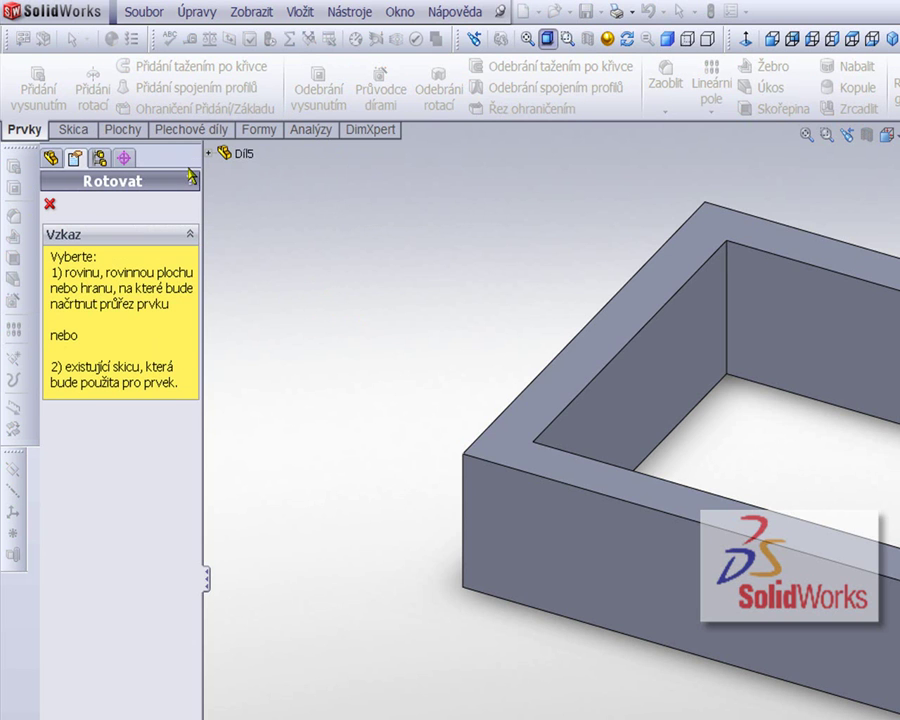
click(209, 153)
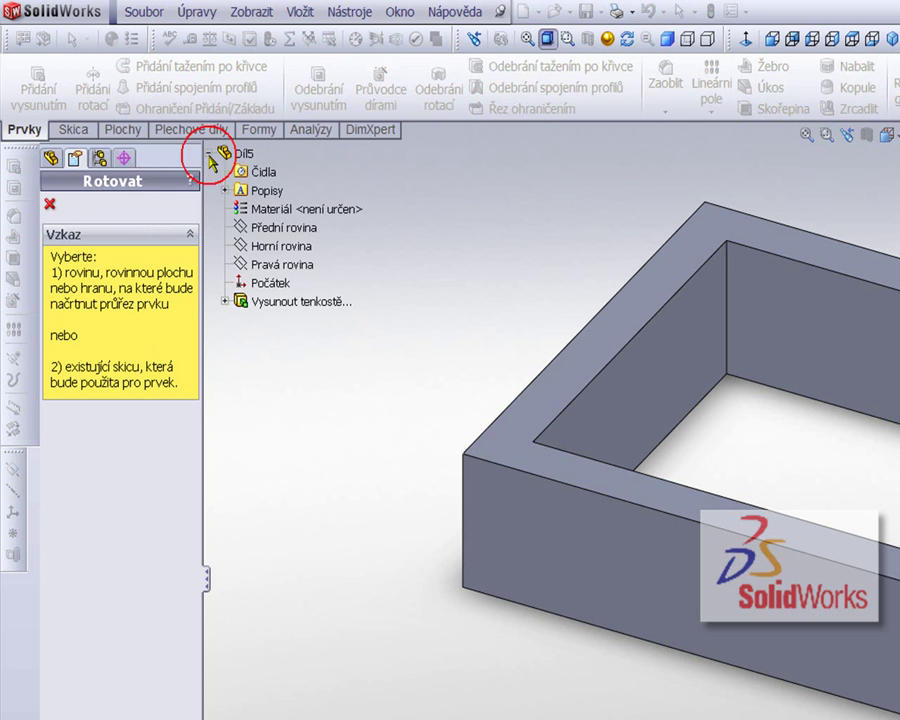
click(275, 228)
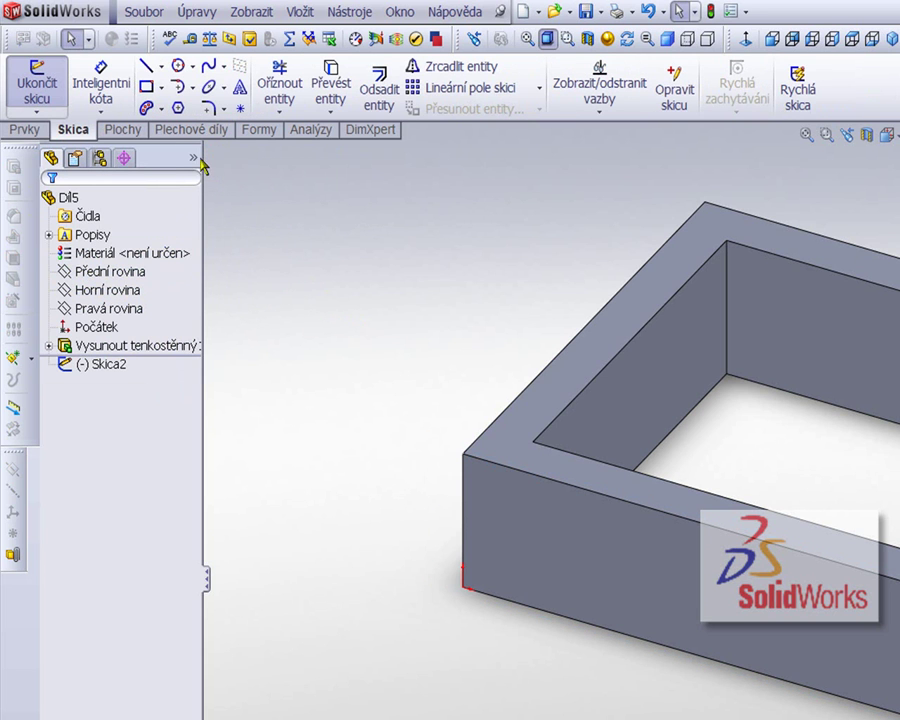
click(159, 66)
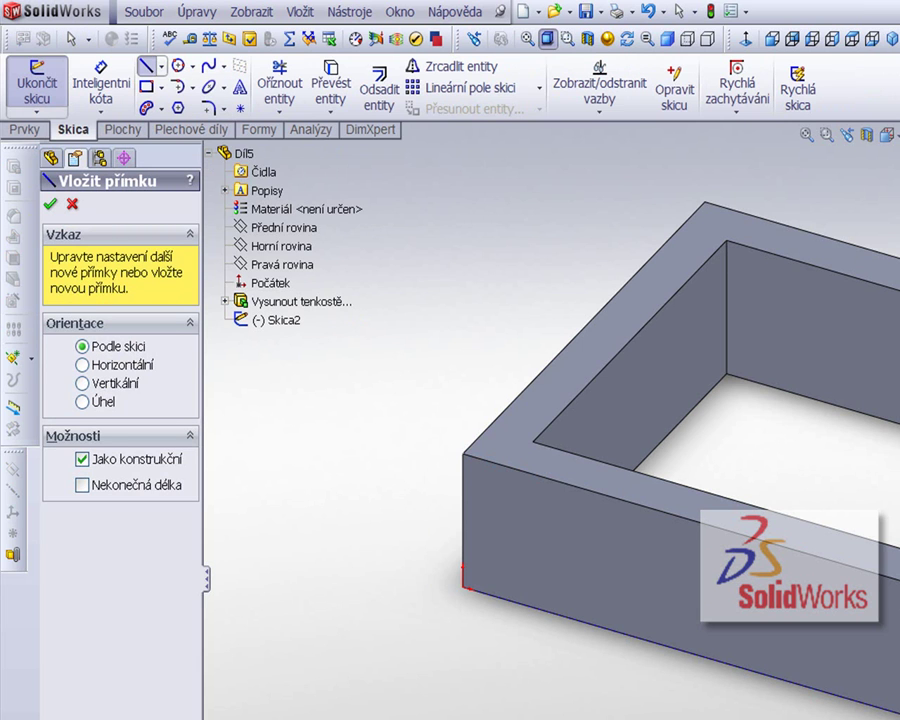
click(456, 585)
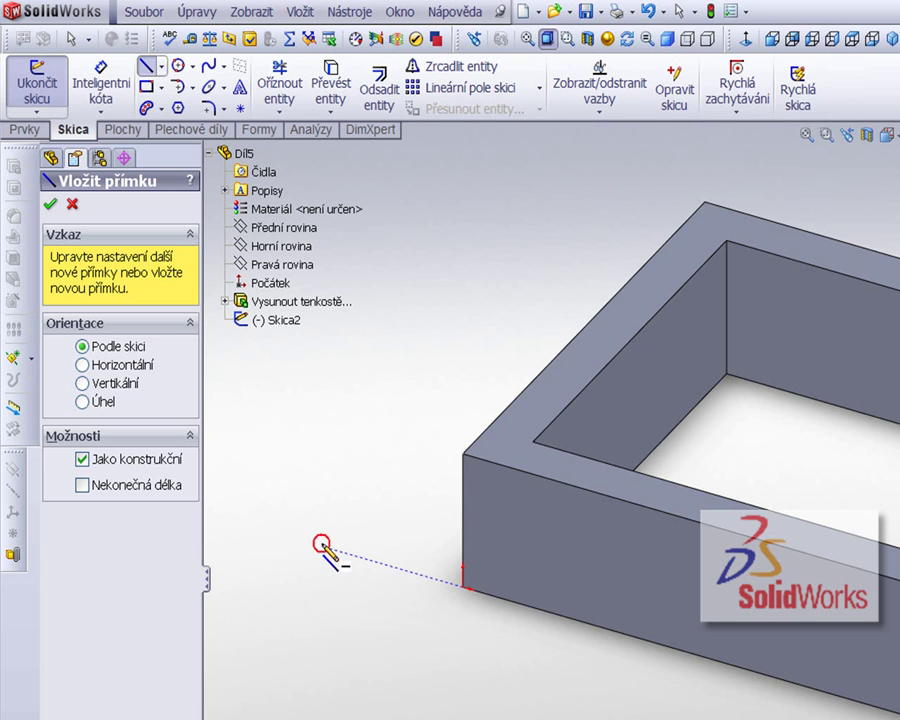
click(321, 544)
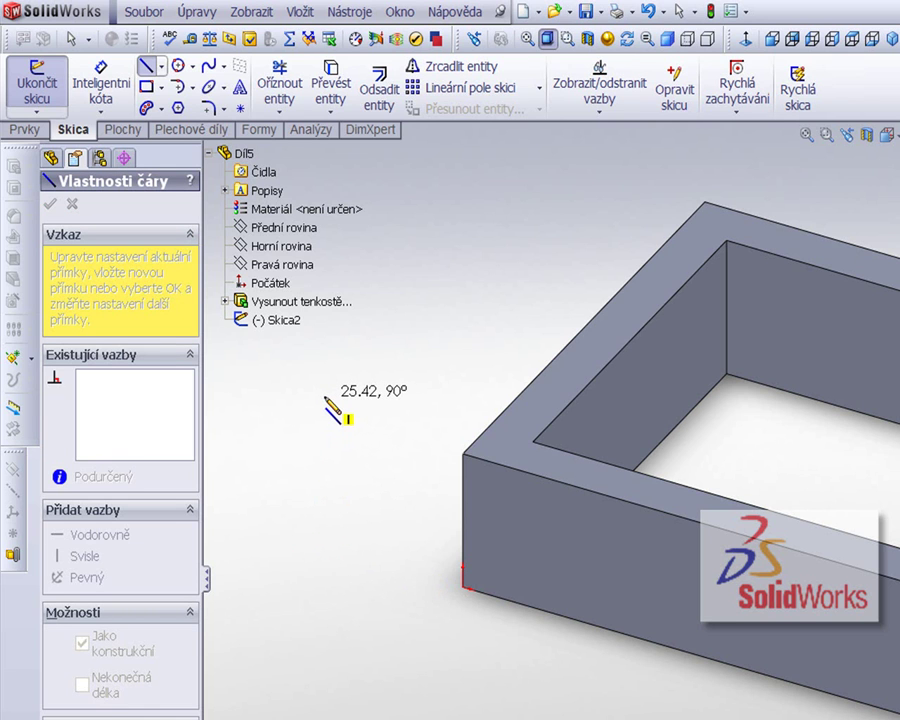
click(321, 395)
key(Escape)
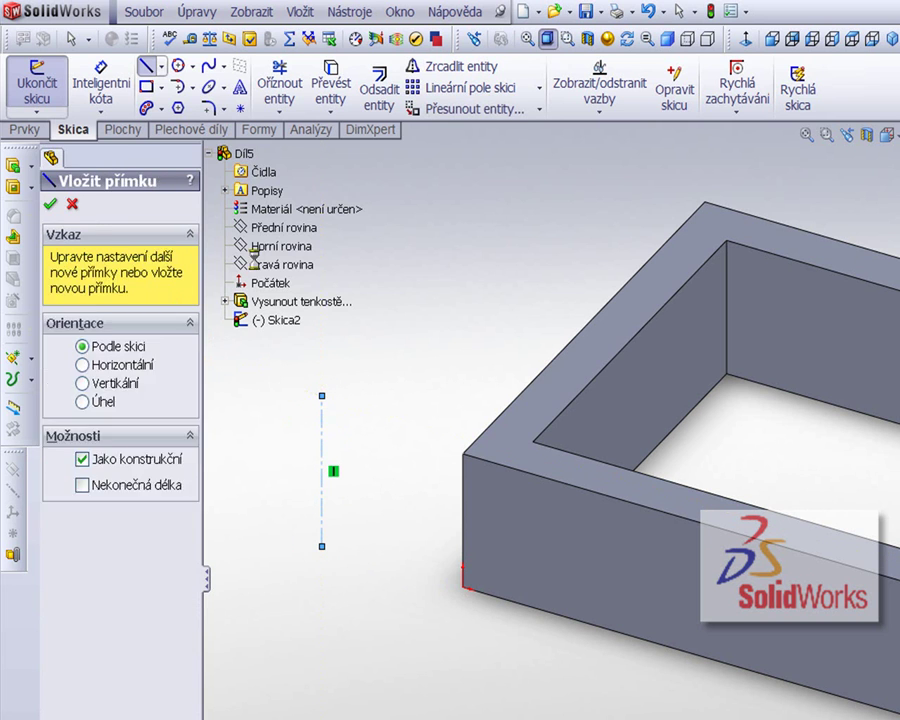
key(Escape)
Draw the closed stepped profile beside the centreline, starting and ending on it
click(146, 65)
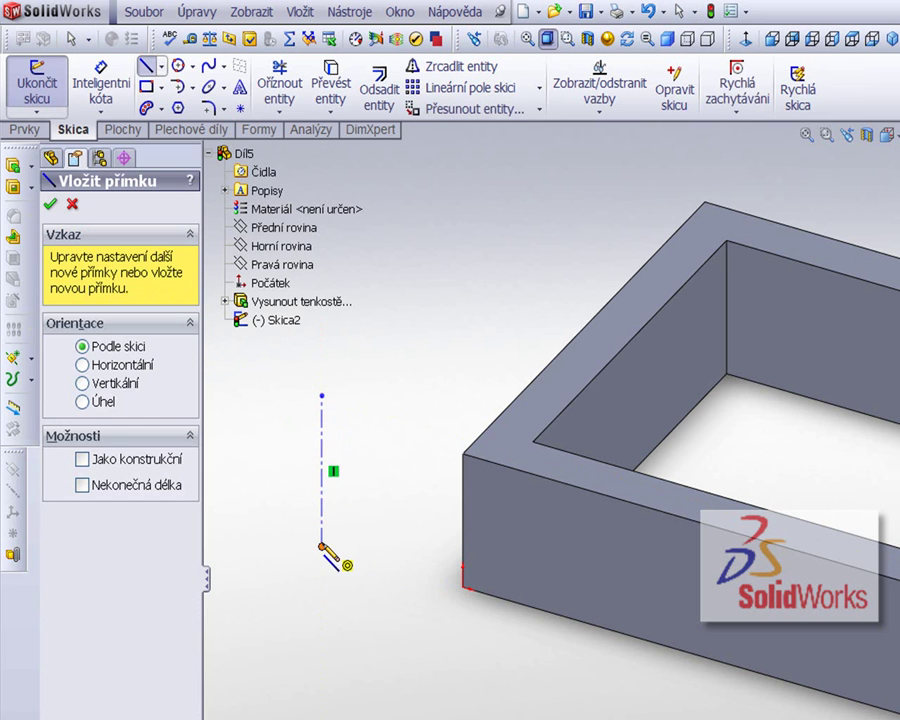
click(321, 544)
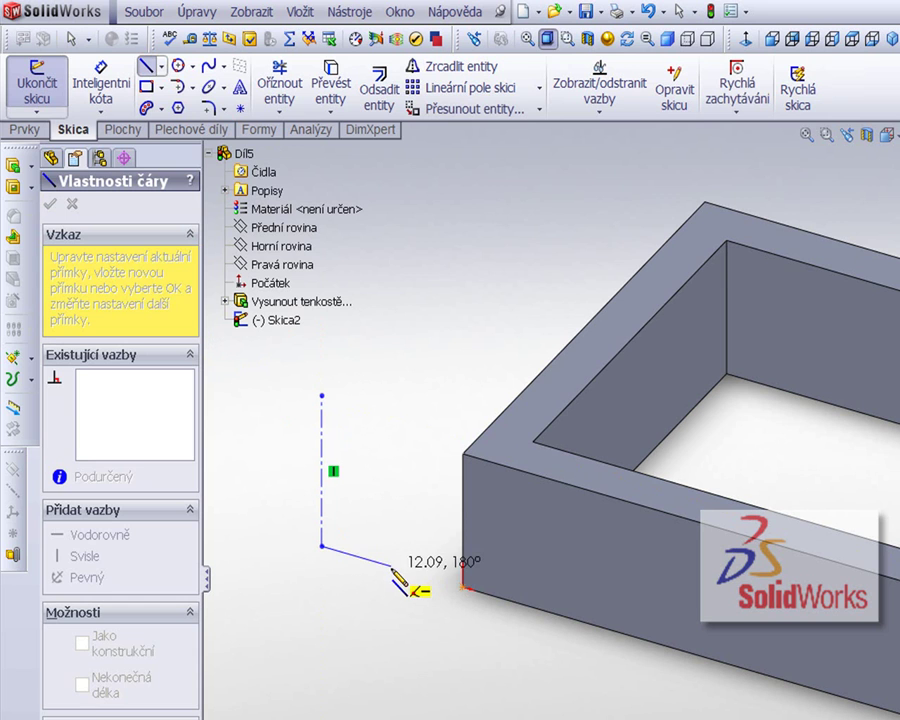
click(391, 566)
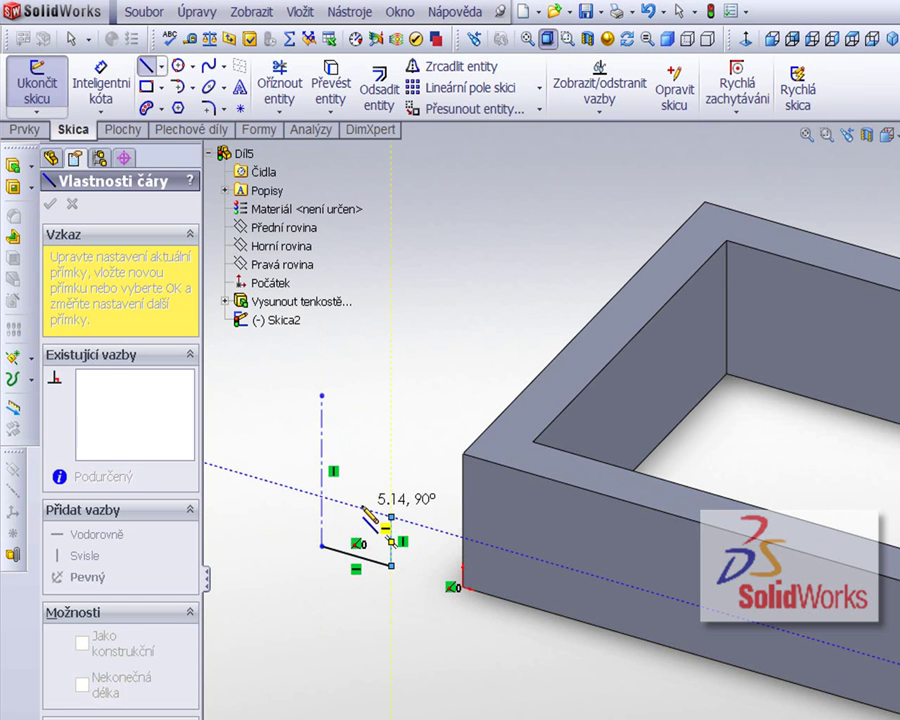
click(391, 516)
click(366, 509)
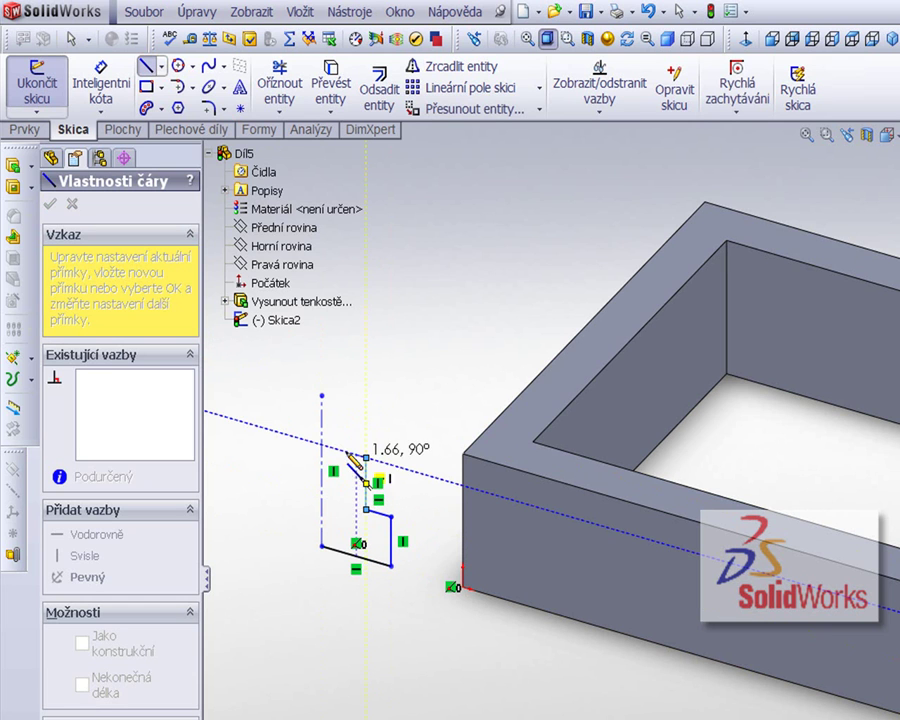
click(322, 443)
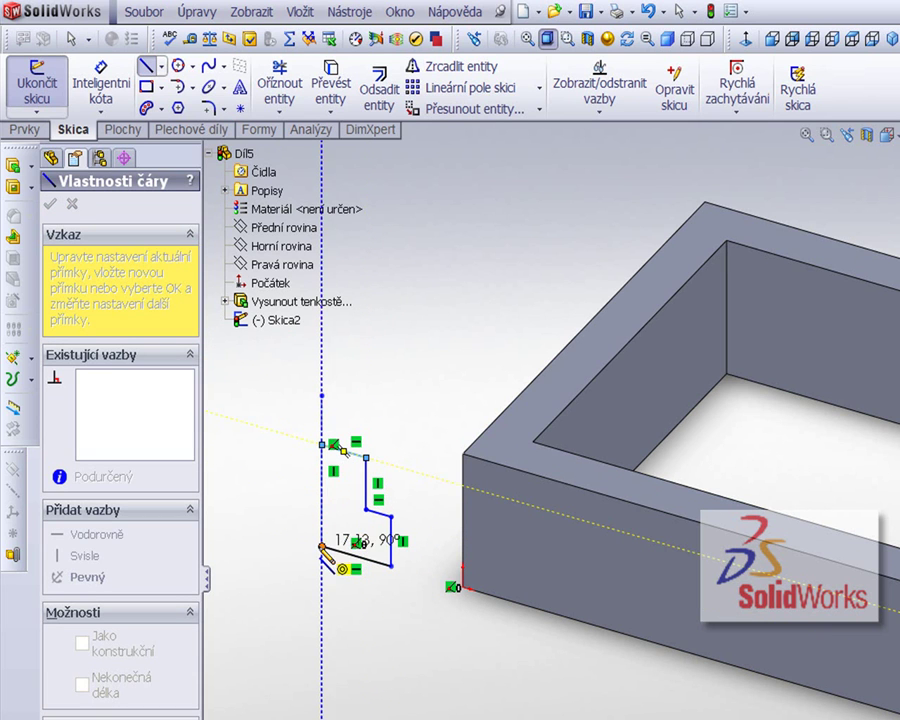
click(322, 545)
key(Escape)
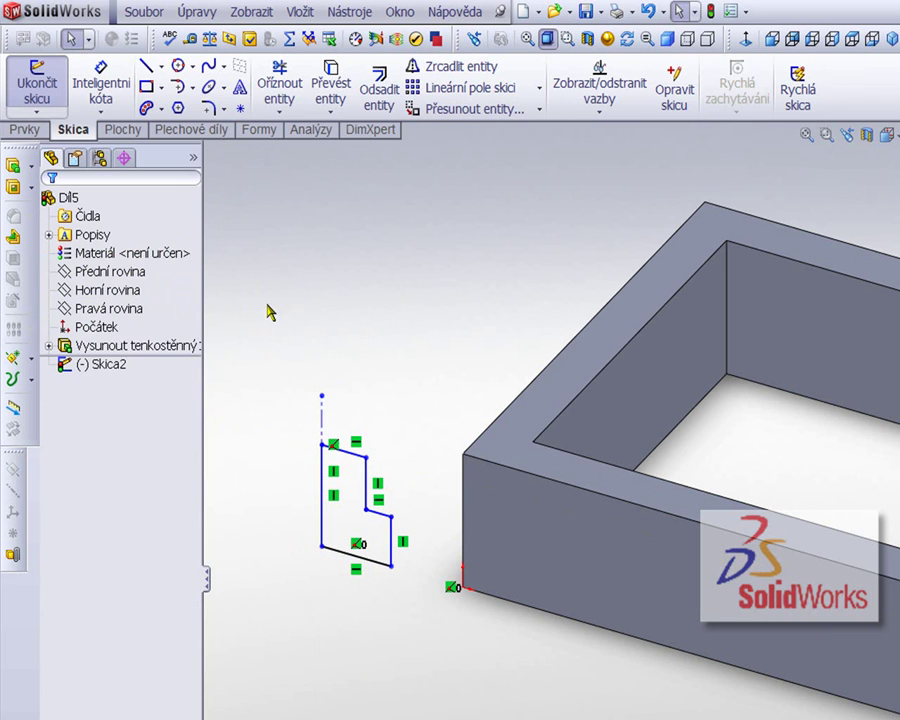
Fully define the profile sketch with automatic dimensions
click(600, 113)
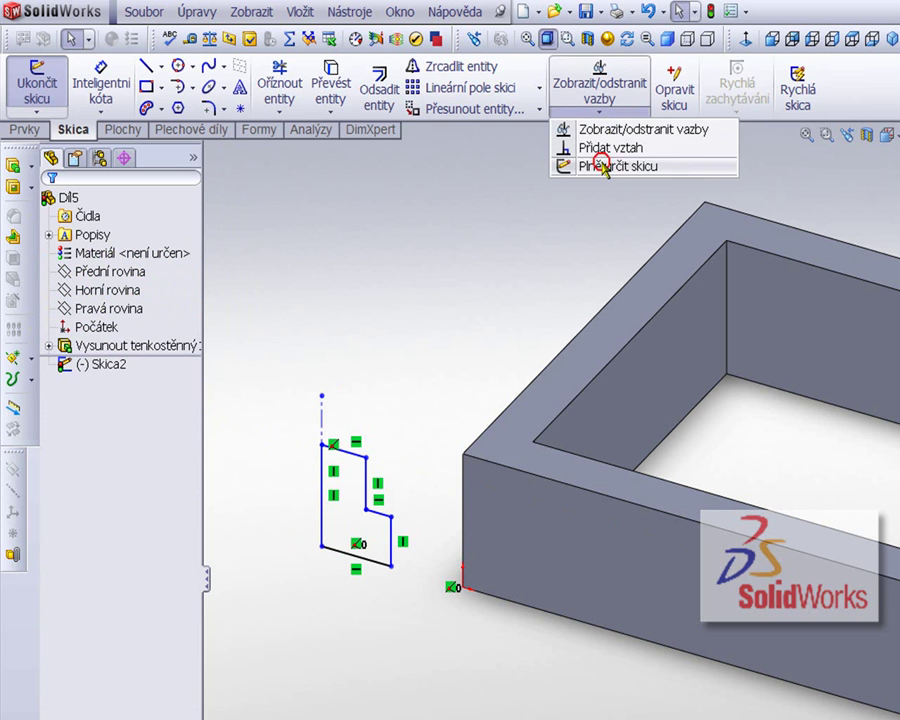
click(601, 165)
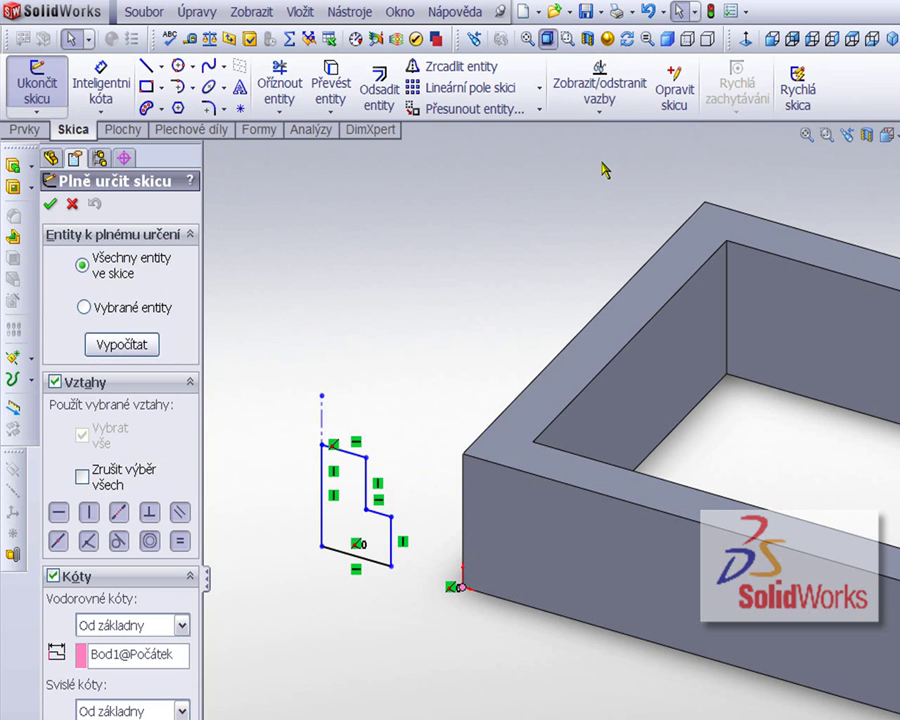
click(50, 205)
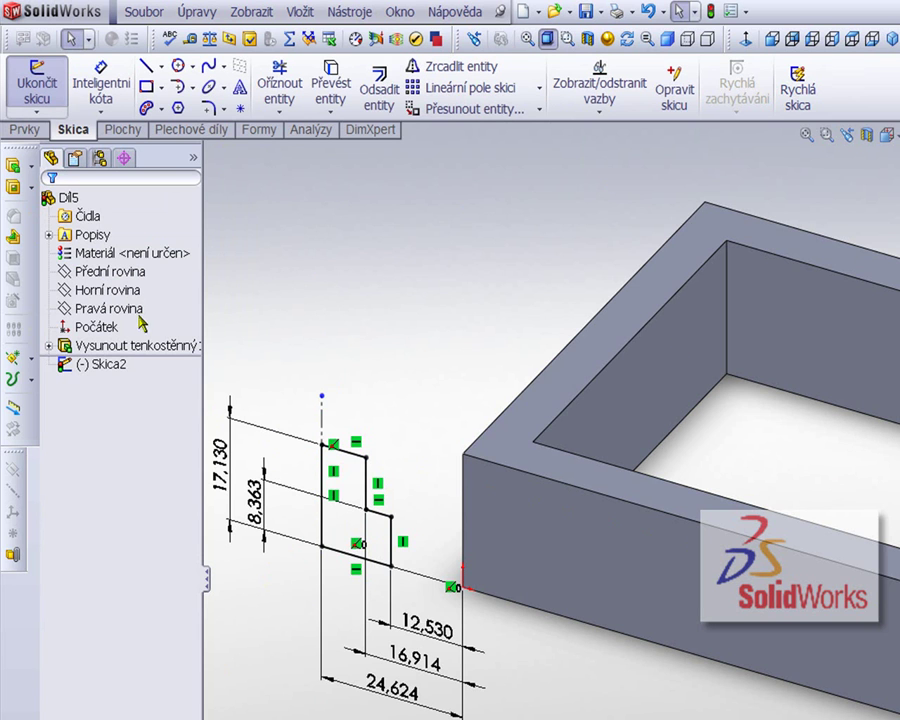
Add driving diameter dimensions 15,420 and 24,189 about the centreline
click(100, 84)
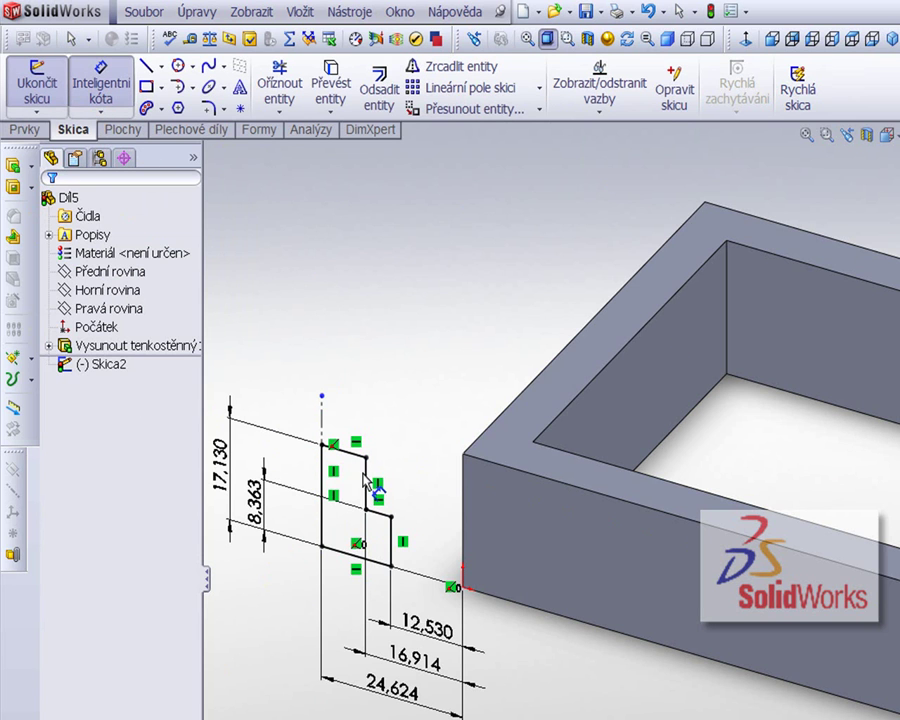
click(368, 482)
click(322, 420)
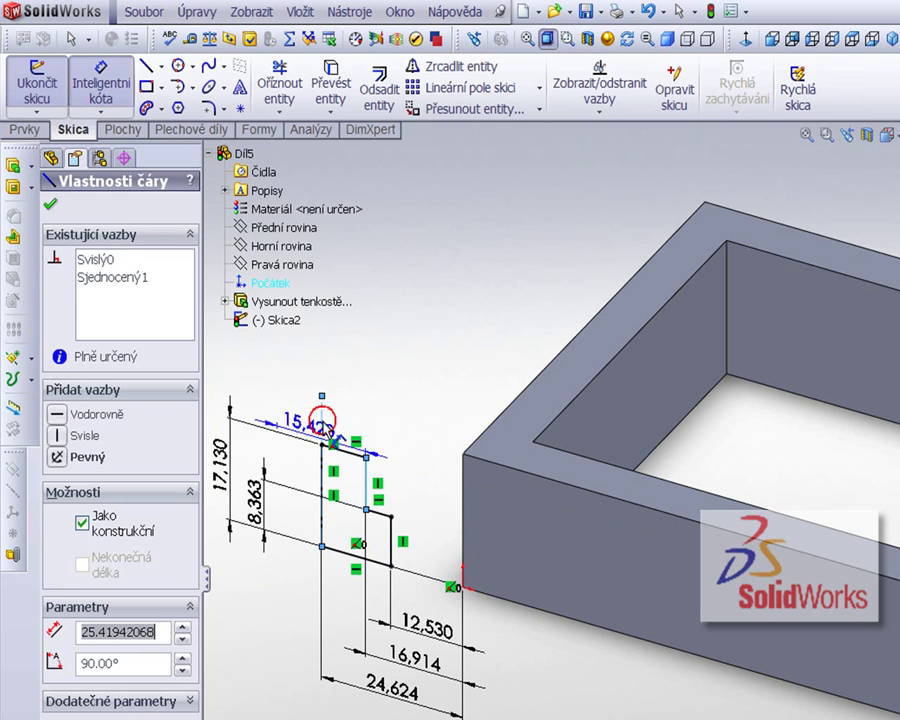
click(317, 375)
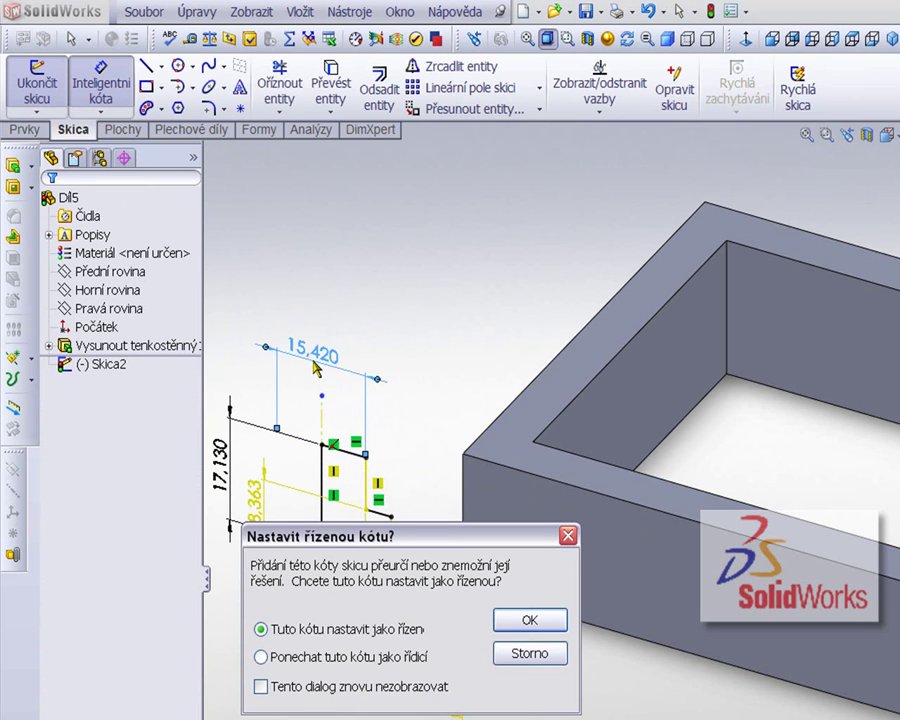
click(315, 662)
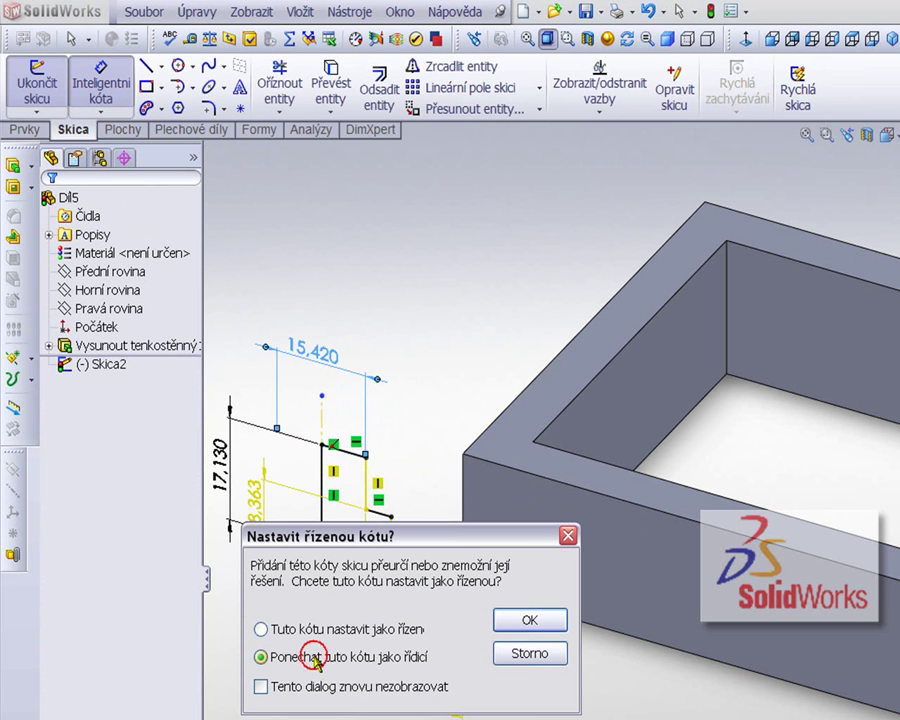
click(510, 624)
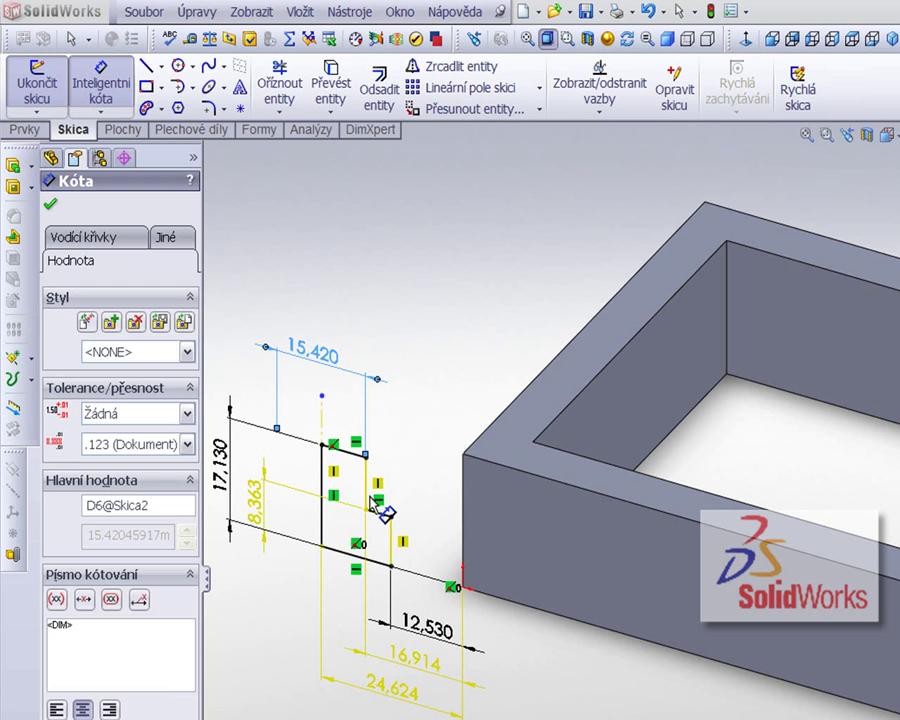
click(390, 538)
click(323, 440)
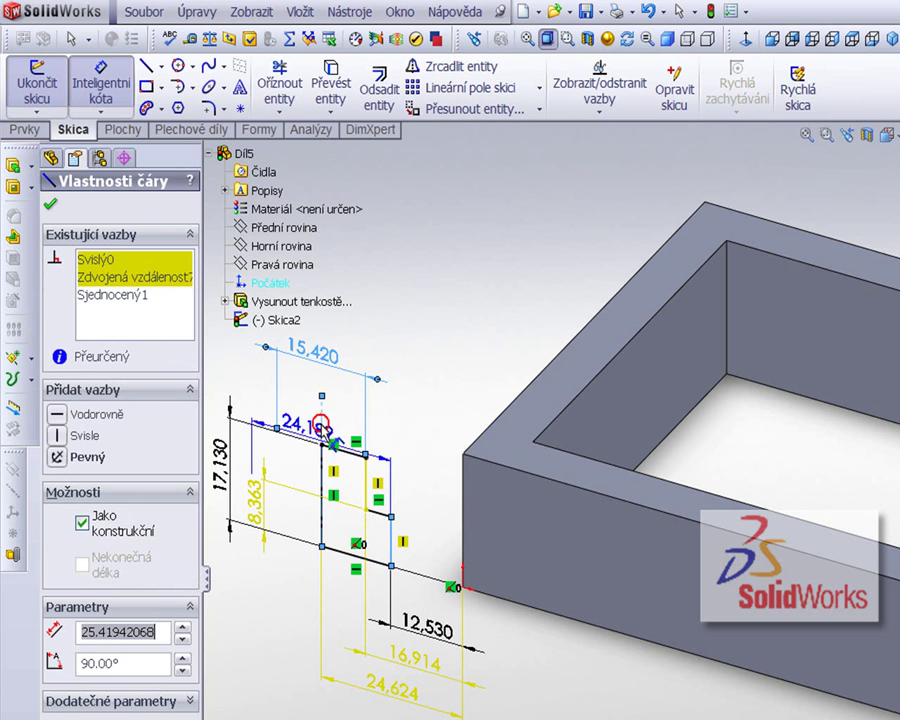
click(307, 597)
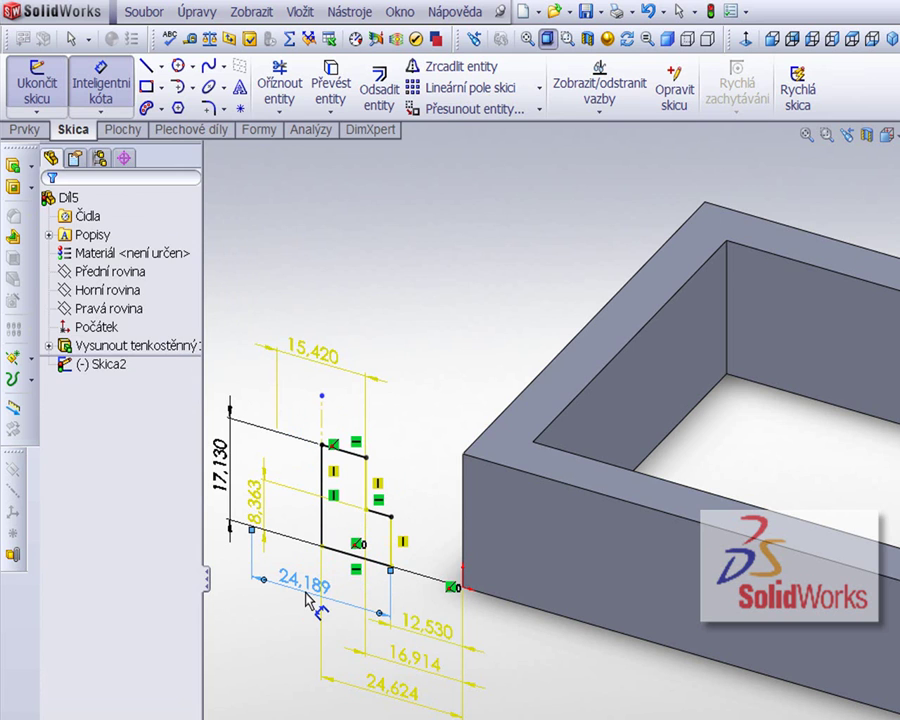
Delete the redundant 12,530 and 16,914 dimensions
click(427, 636)
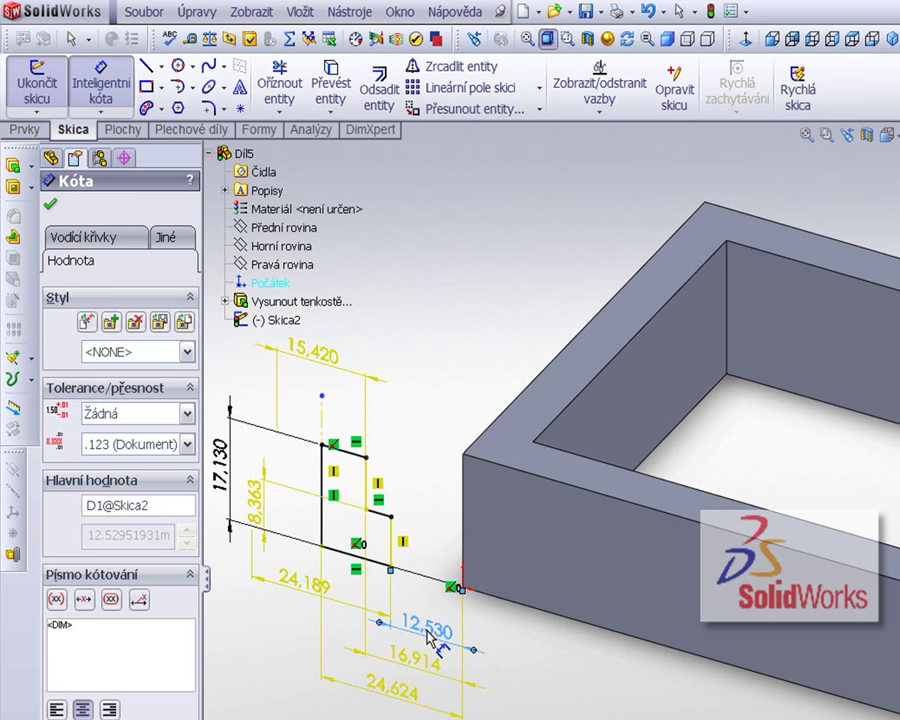
key(Delete)
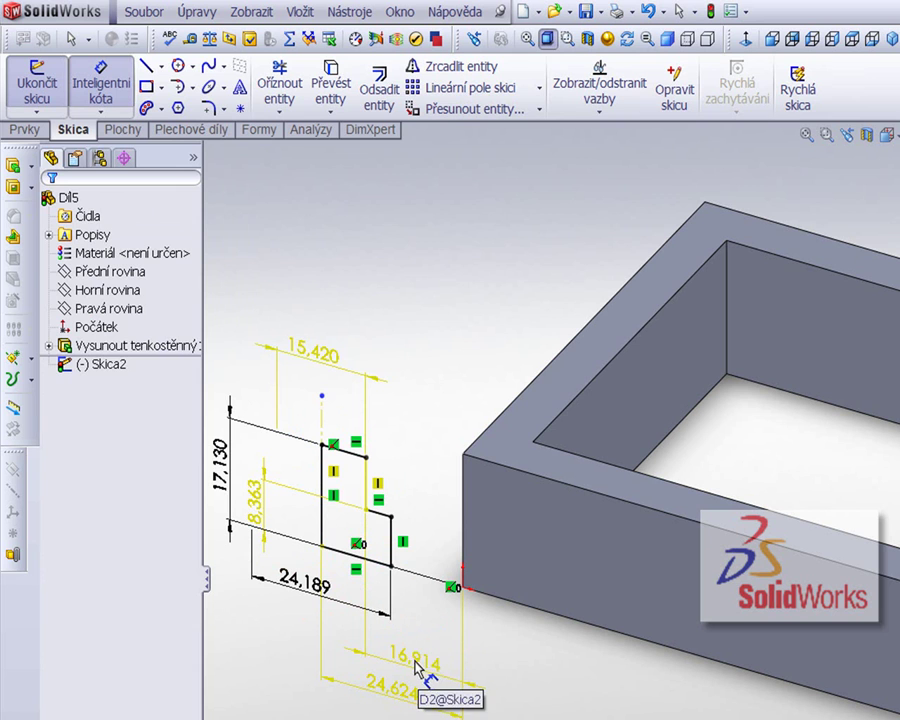
click(418, 665)
key(Delete)
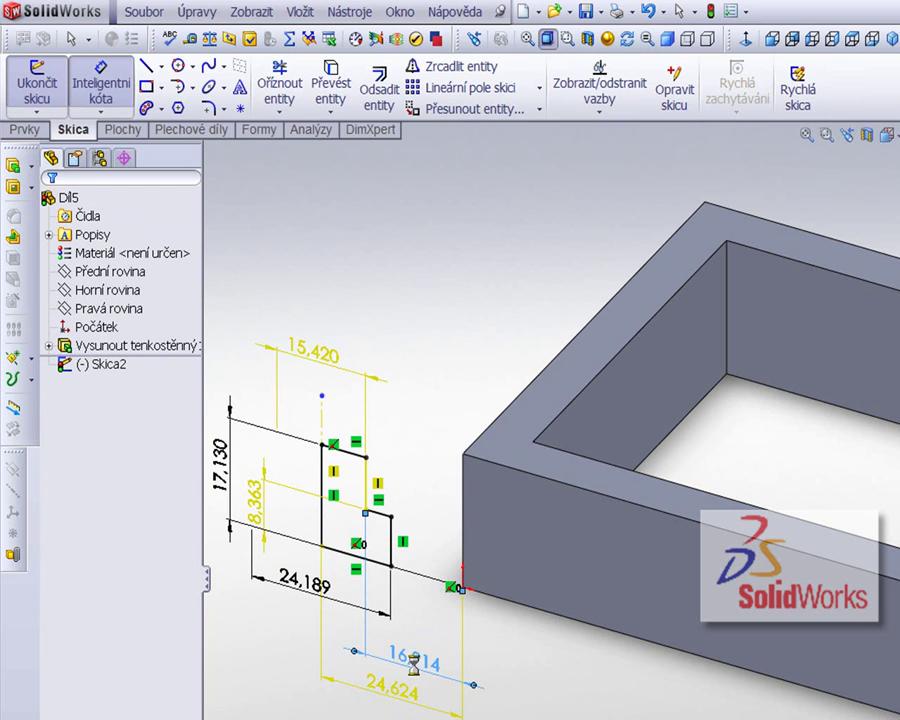
click(320, 353)
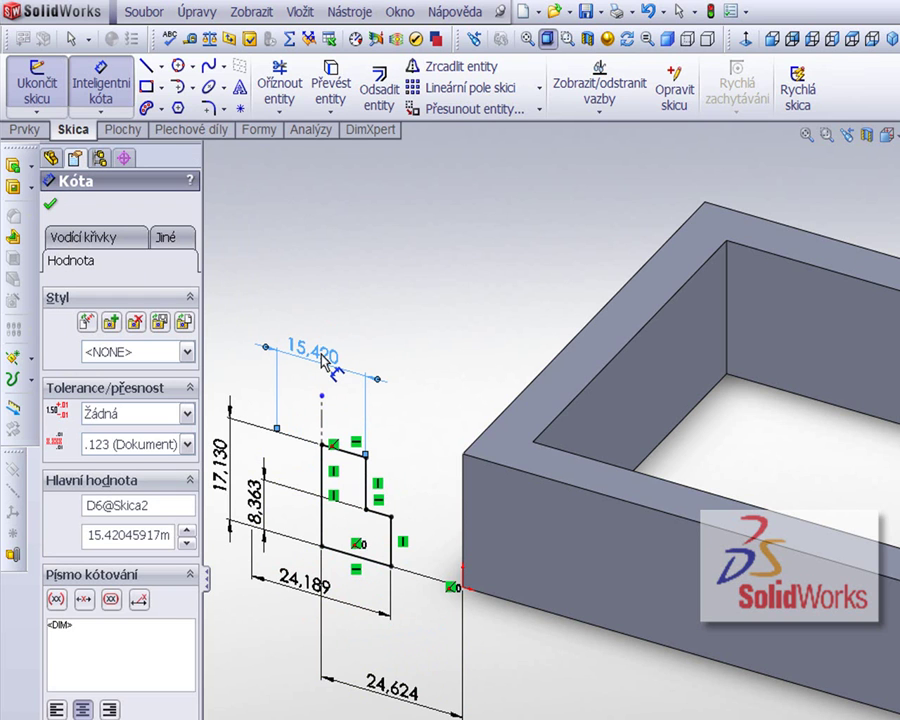
Set top width 20, bottom width 28, step height 10, overall height 18, offset 25
double_click(321, 354)
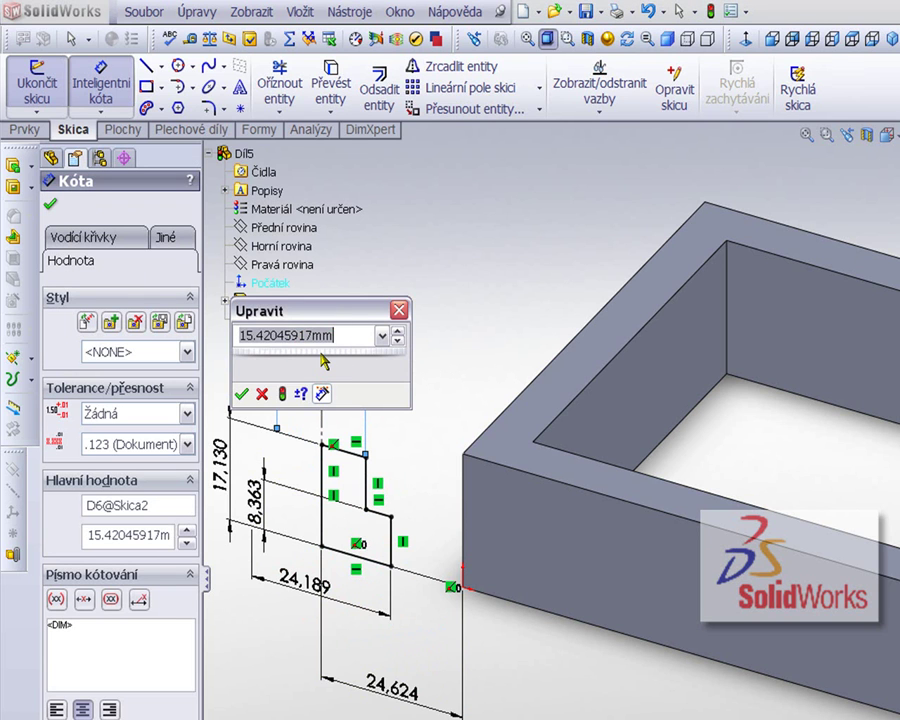
text(20)
key(Return)
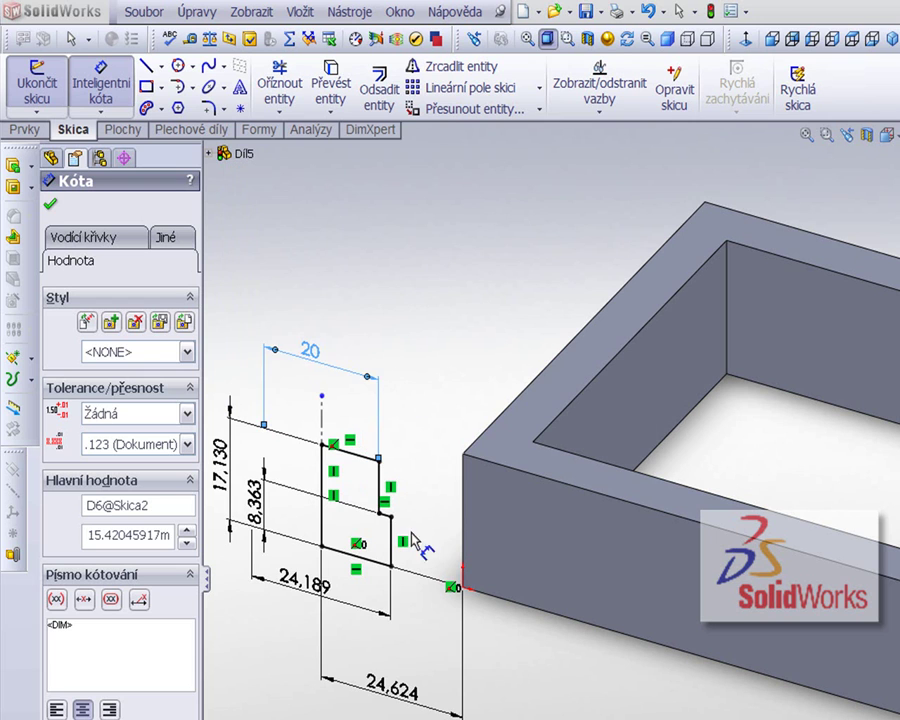
double_click(313, 587)
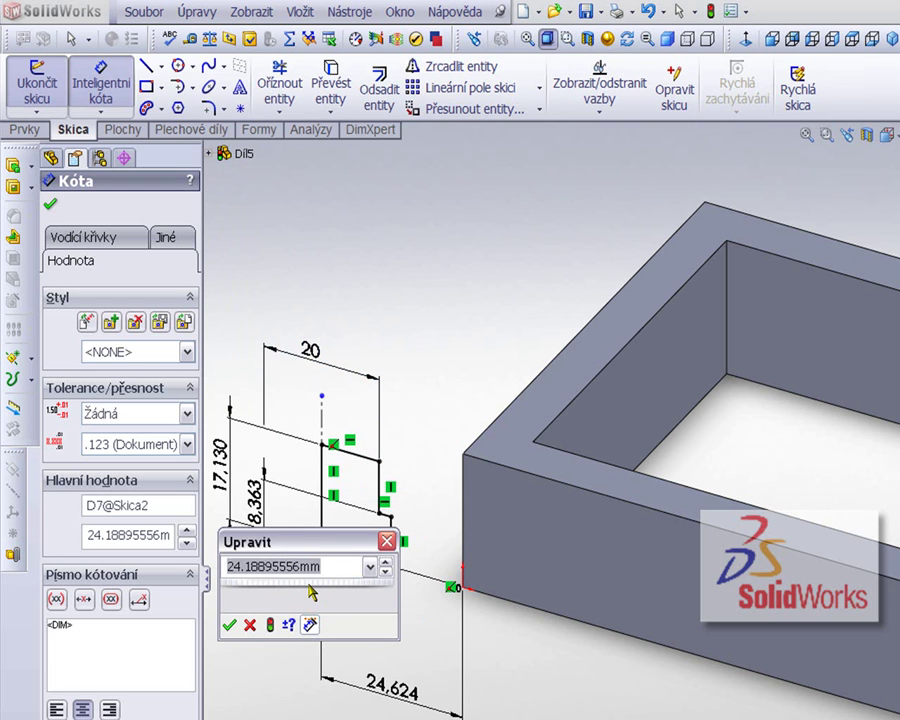
text(28)
key(Return)
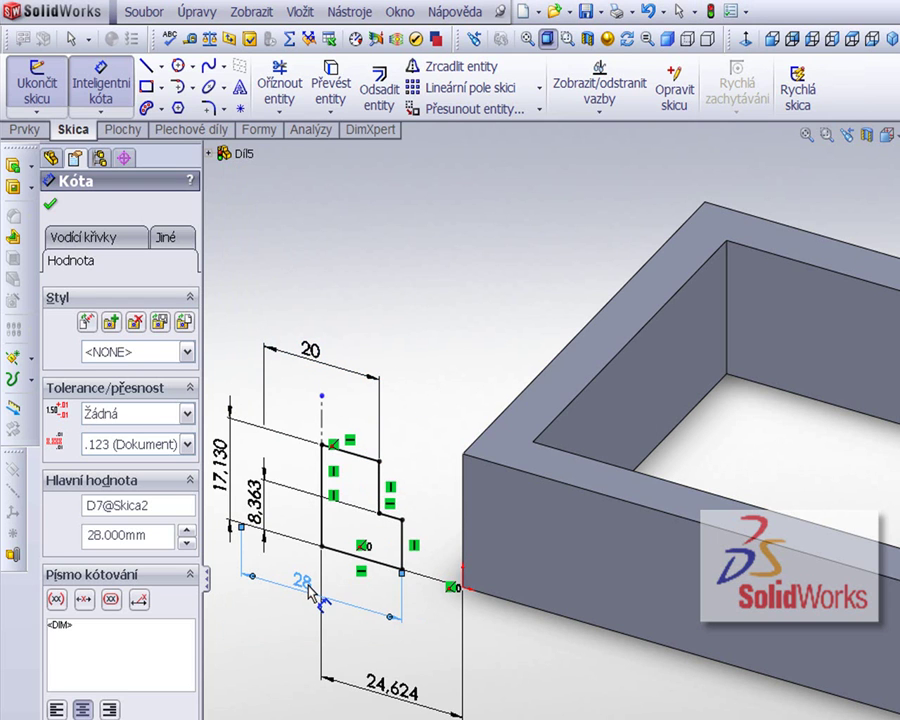
double_click(258, 522)
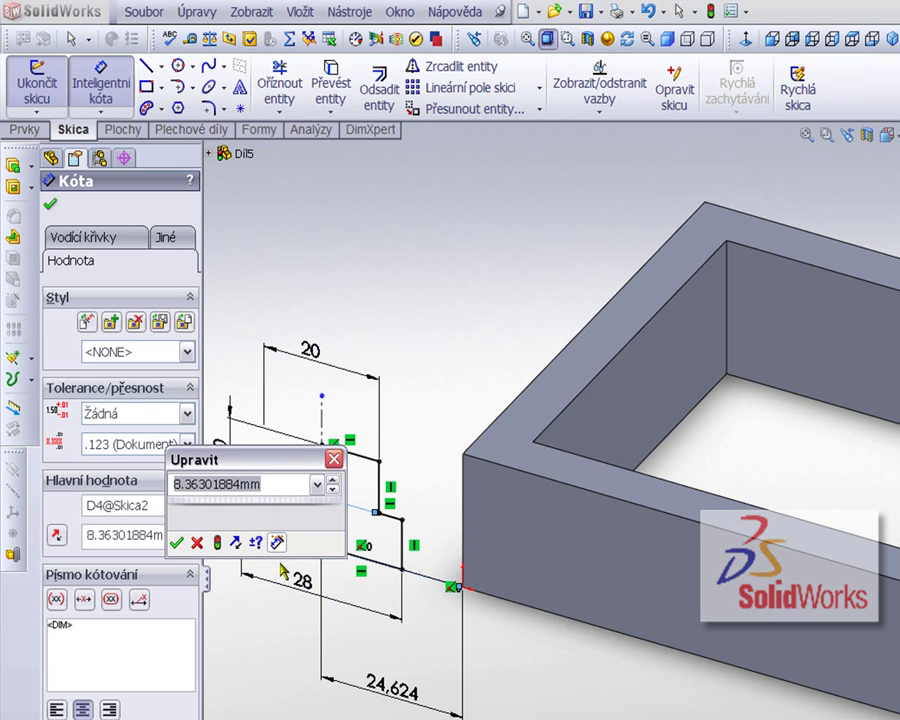
text(10)
key(Return)
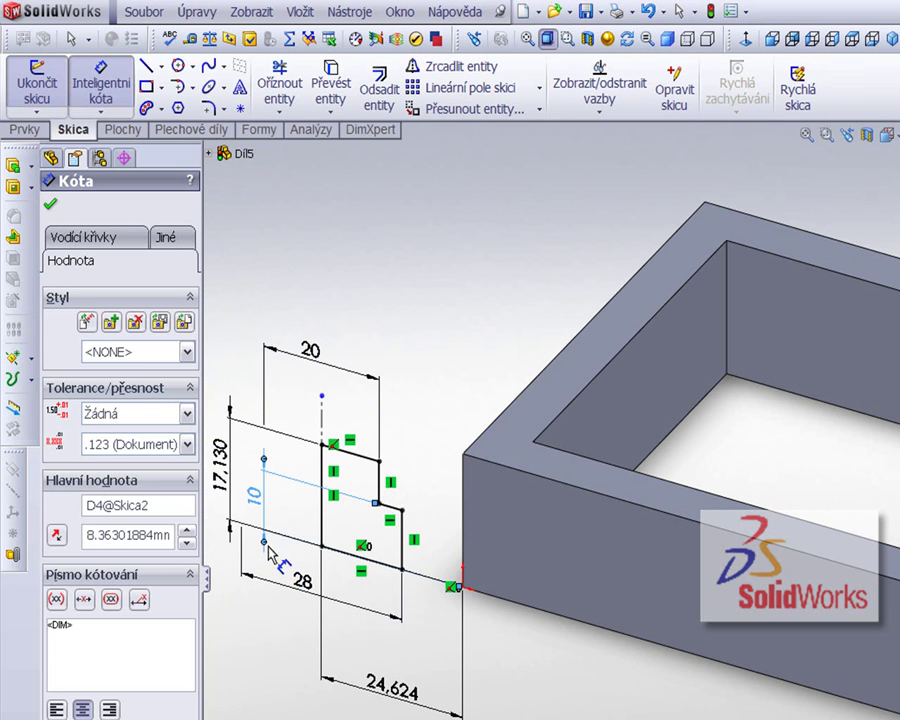
double_click(218, 462)
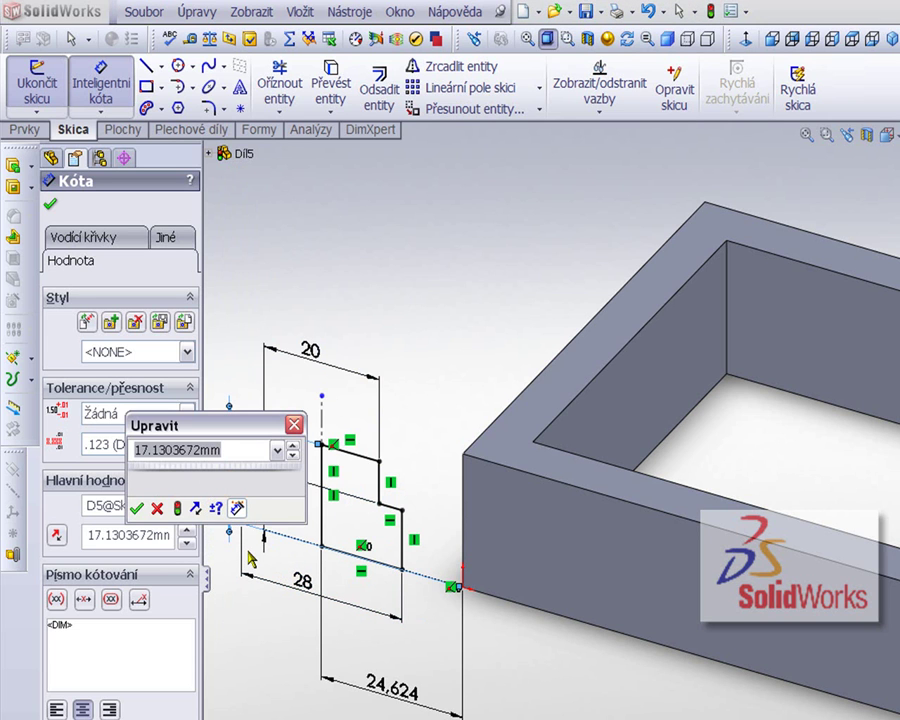
text(1)
key(Return)
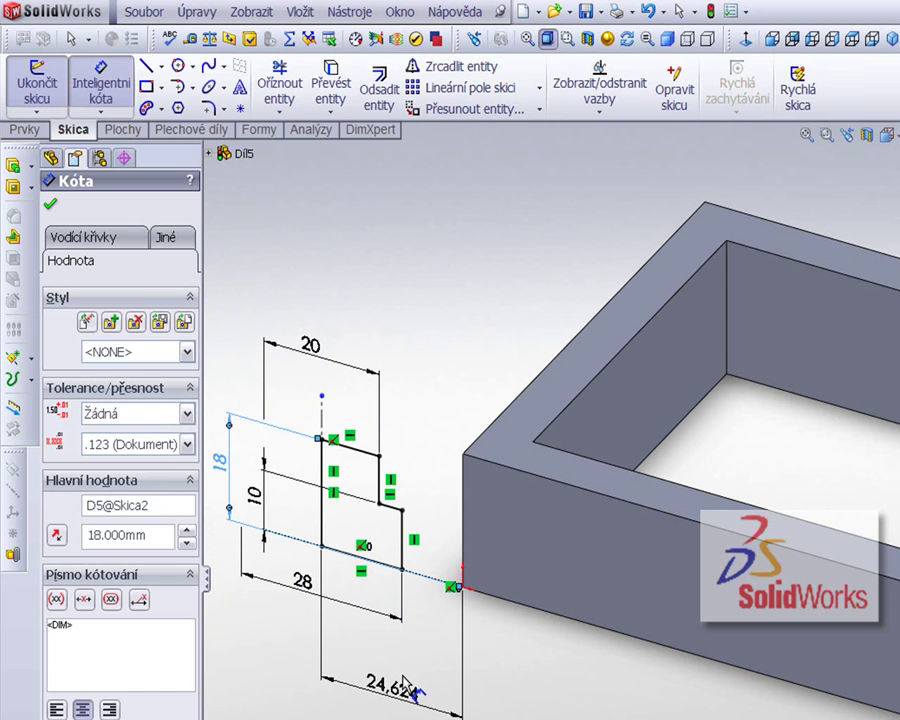
double_click(400, 686)
text(25)
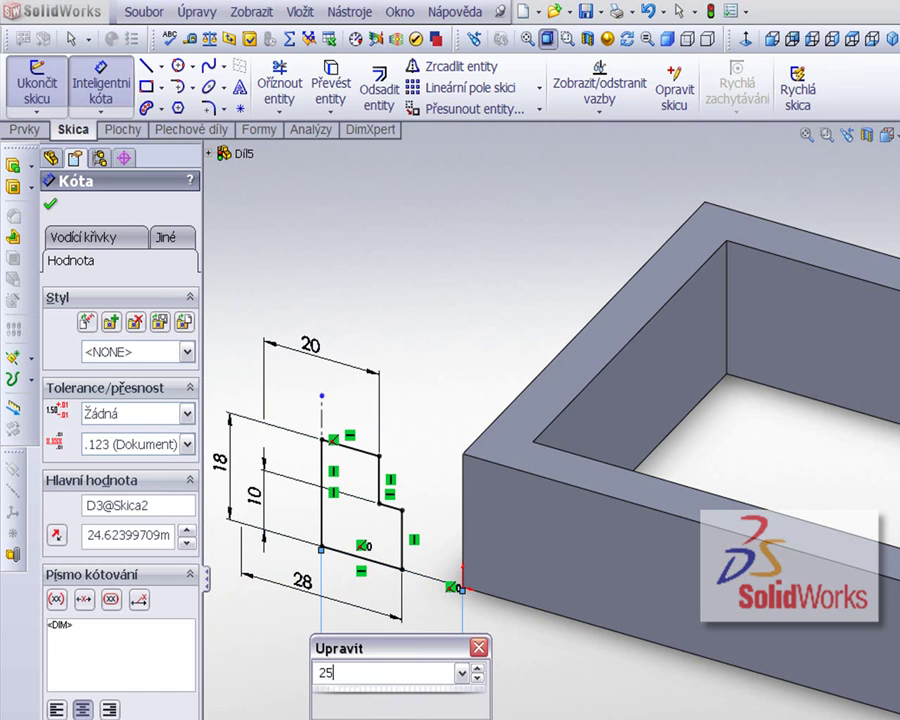
key(Return)
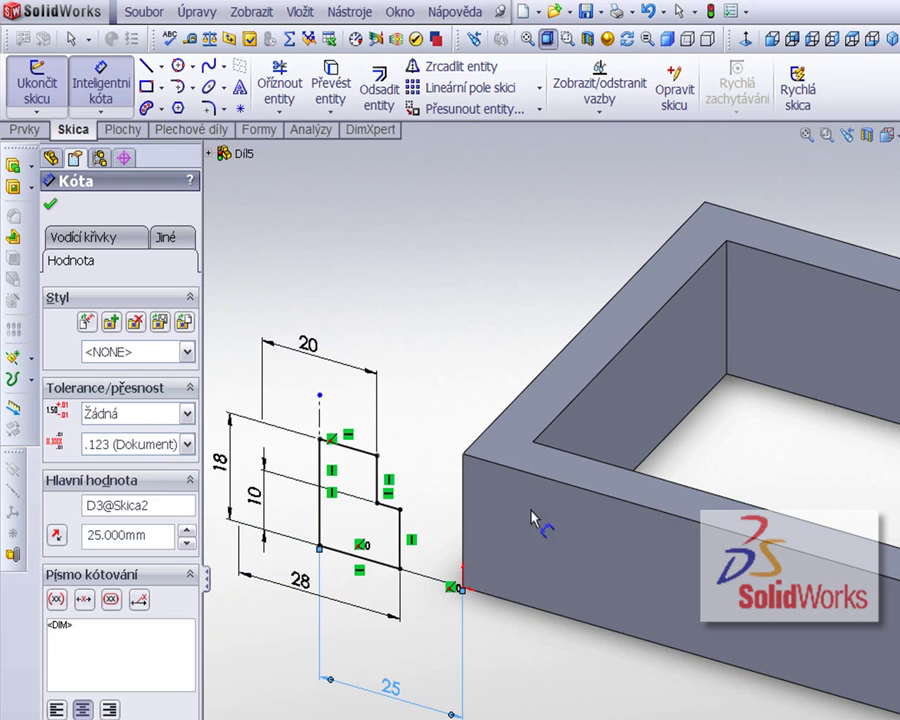
click(49, 210)
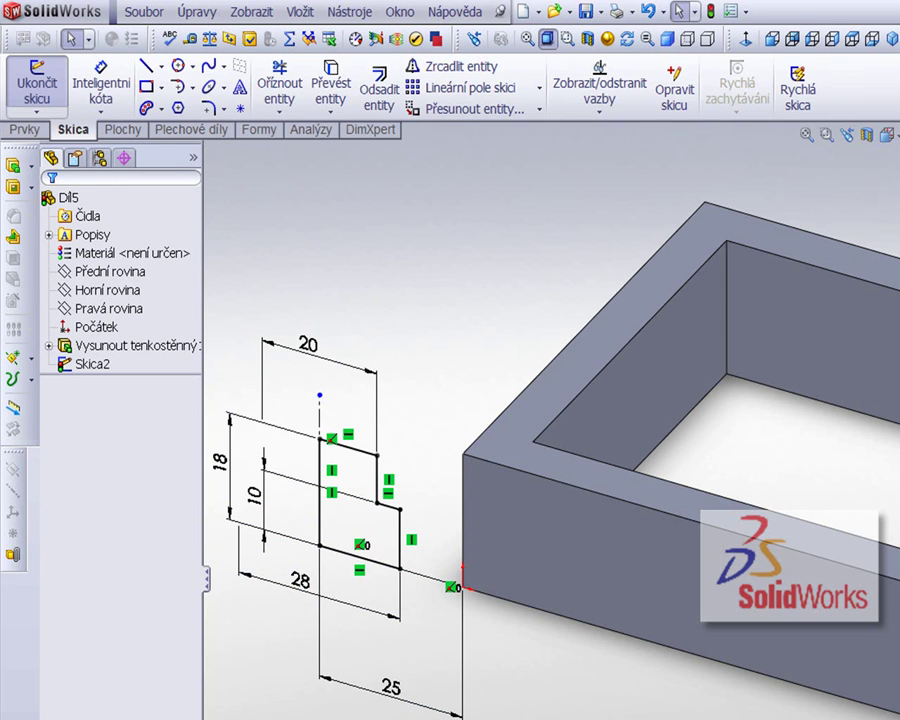
Revolve the profile about the centreline through 216° as a thin-walled body with 2 mm walls
click(92, 363)
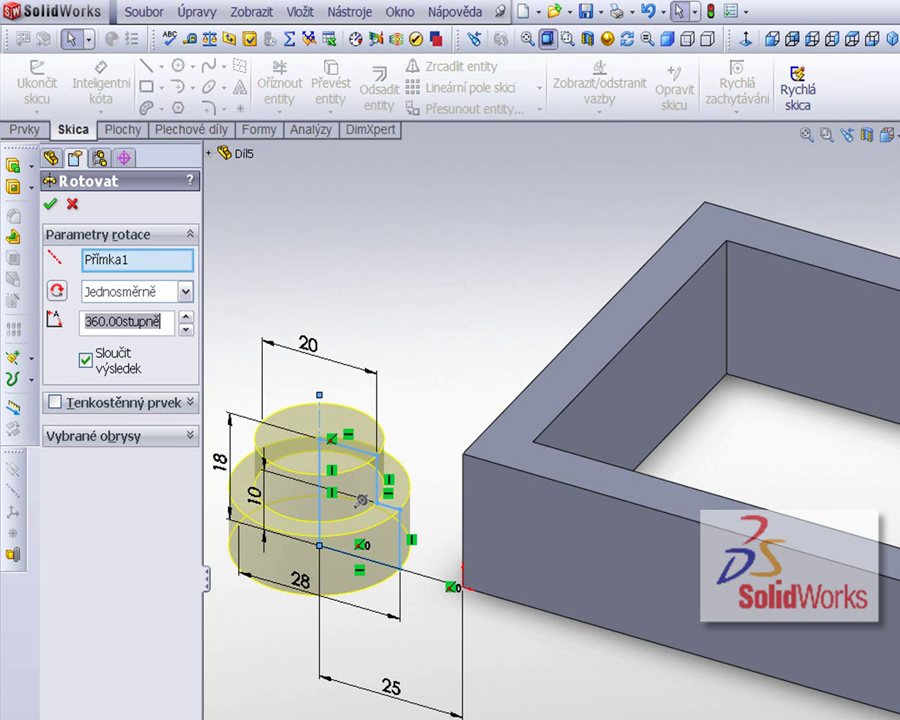
mouse_move(361, 503)
mouse_down()
mouse_move(322, 470)
mouse_move(331, 468)
mouse_move(289, 520)
mouse_up()
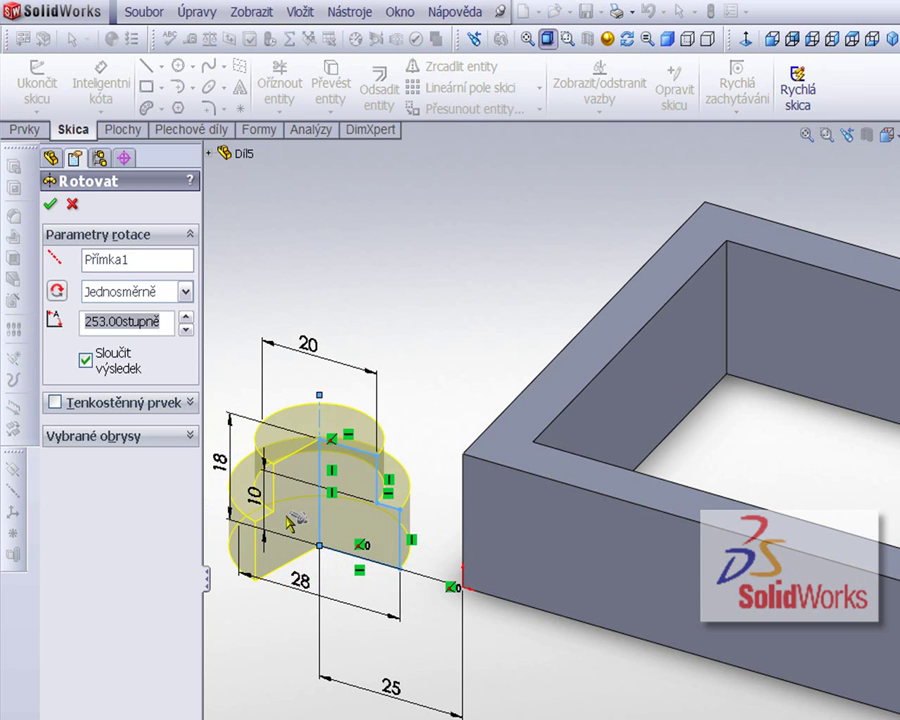
click(56, 403)
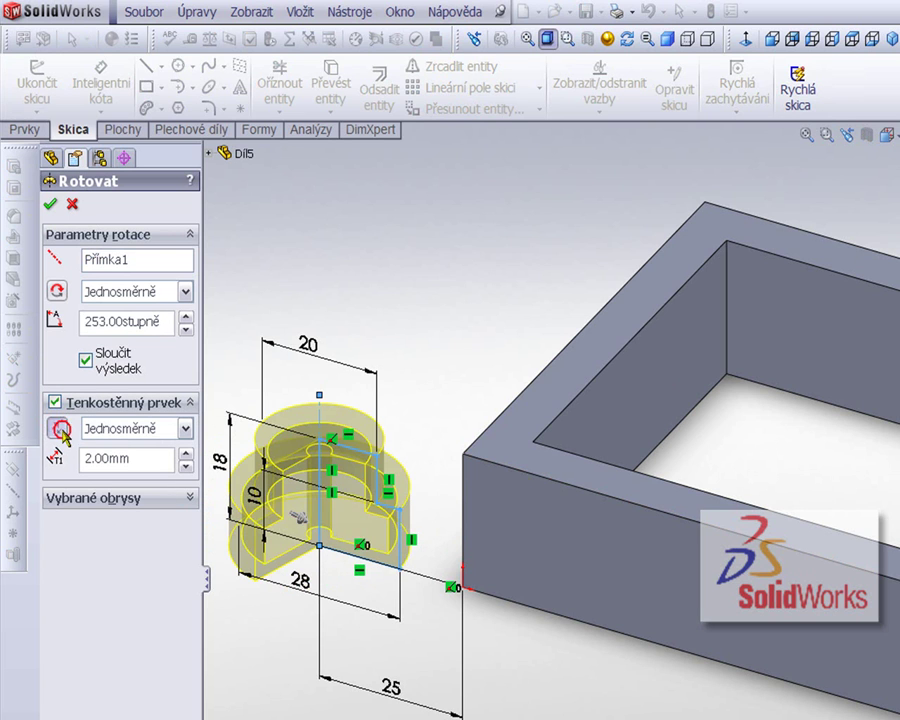
drag(300, 523, 298, 520)
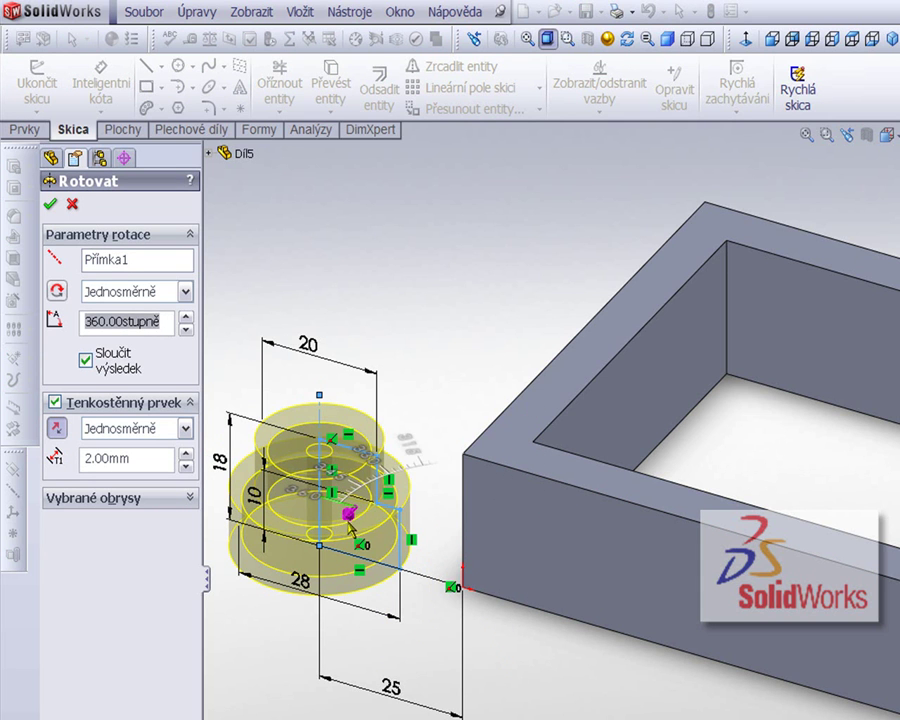
click(128, 261)
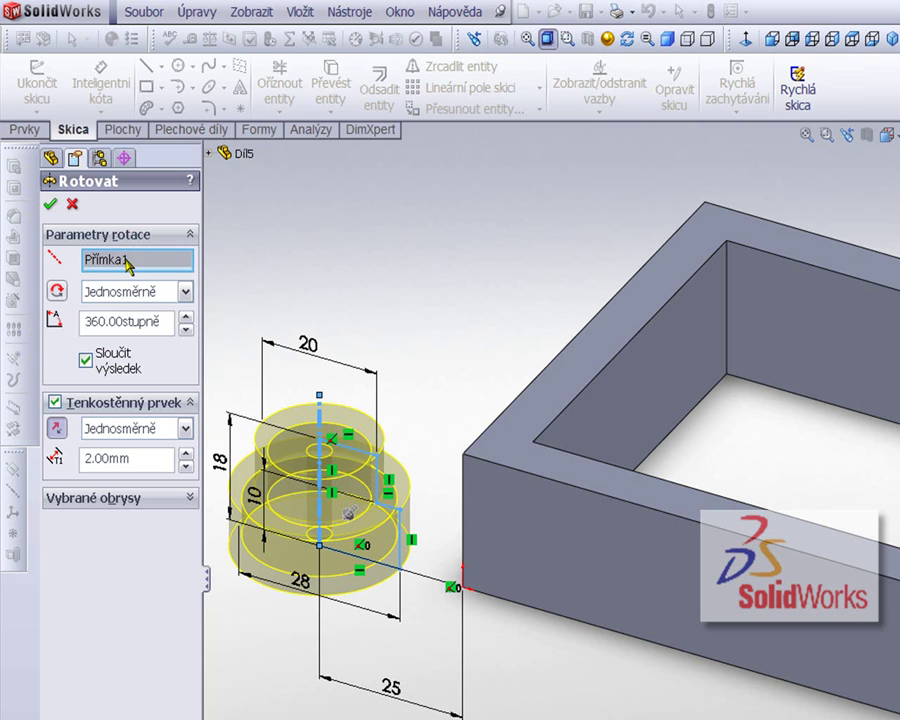
click(322, 405)
click(322, 410)
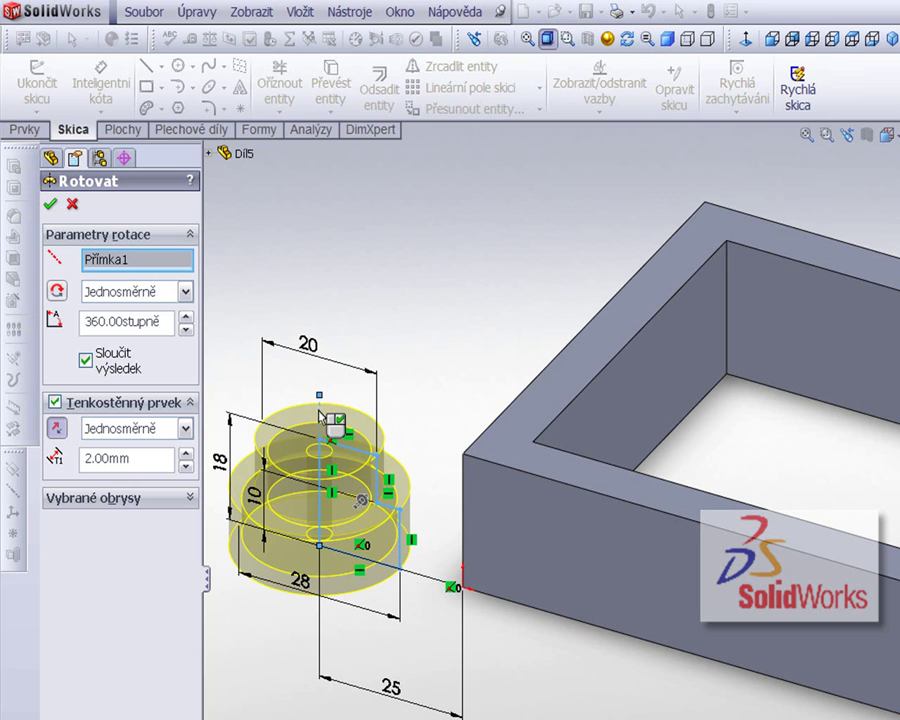
drag(362, 503, 255, 503)
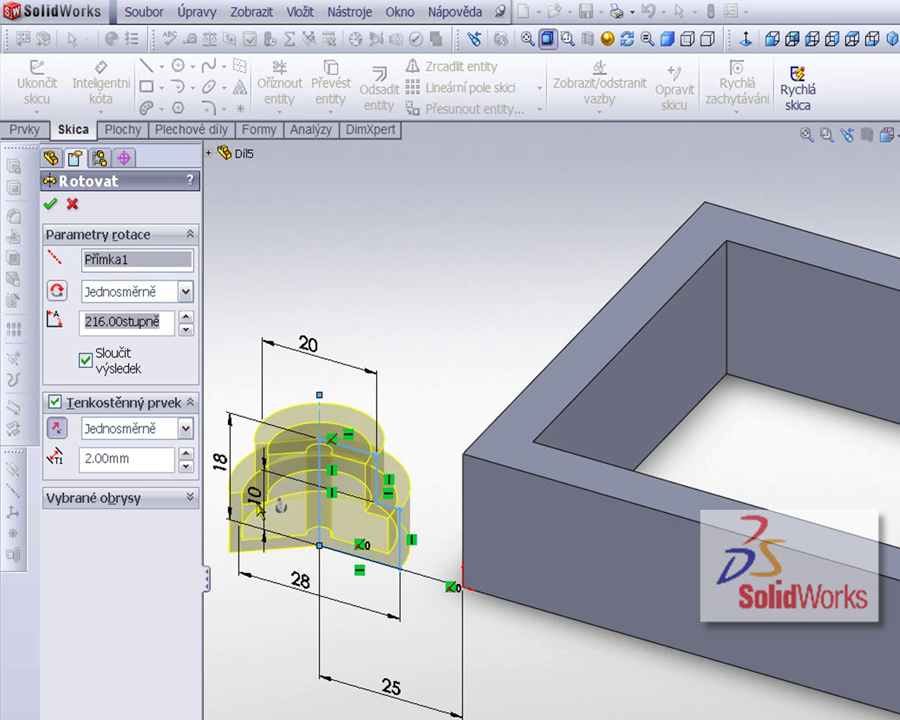
click(55, 403)
click(55, 403)
click(108, 211)
click(414, 255)
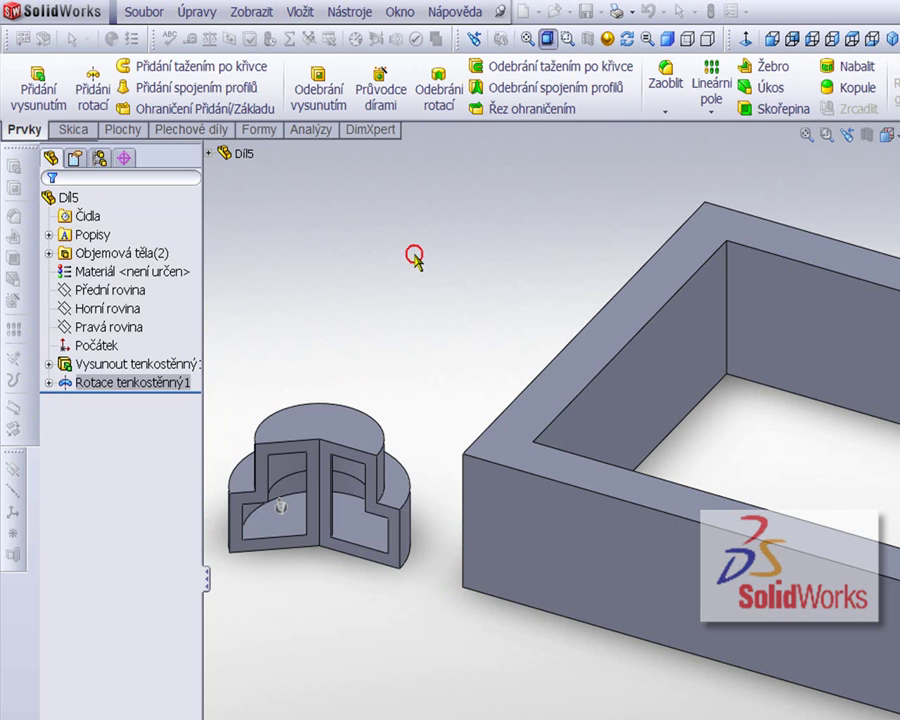
right_click(140, 385)
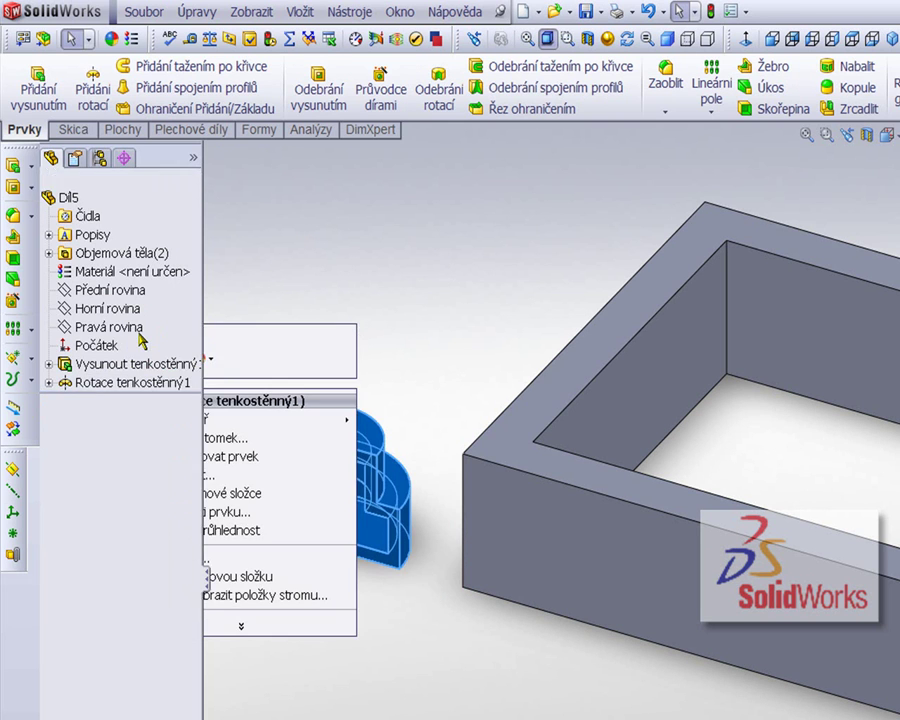
click(140, 340)
click(54, 404)
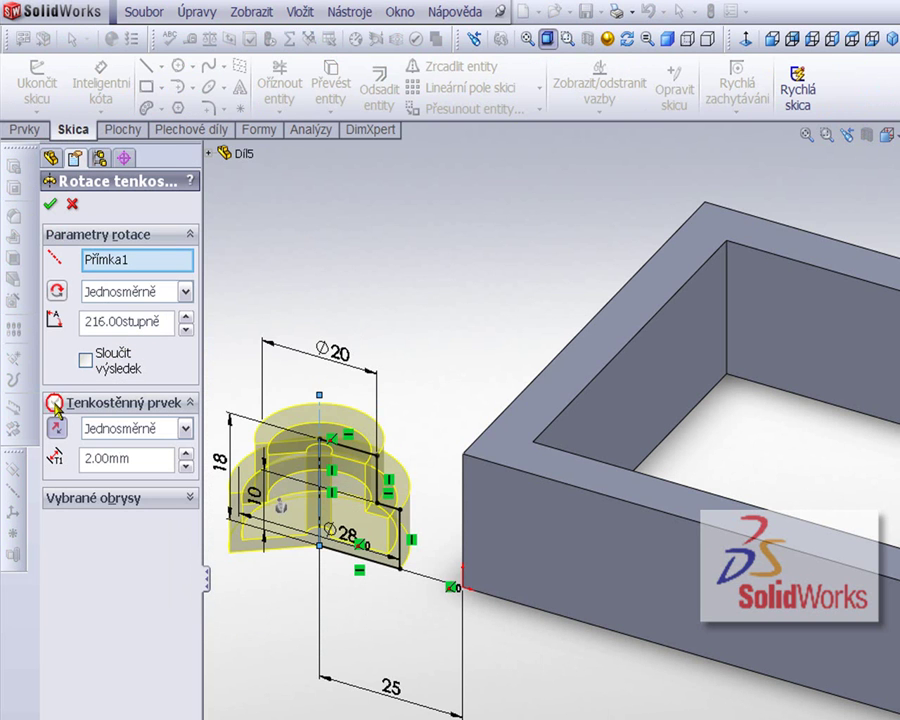
click(50, 204)
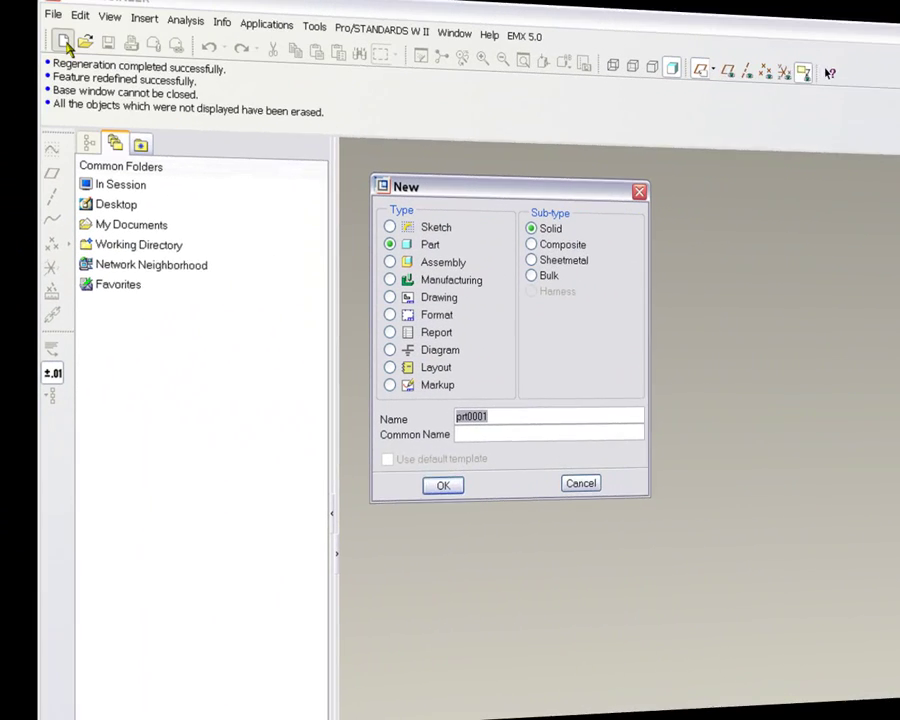
Create part PROE_PROZATENI from start_part_solid_wf5 without copying associated drawings
text(ProE_prozateni)
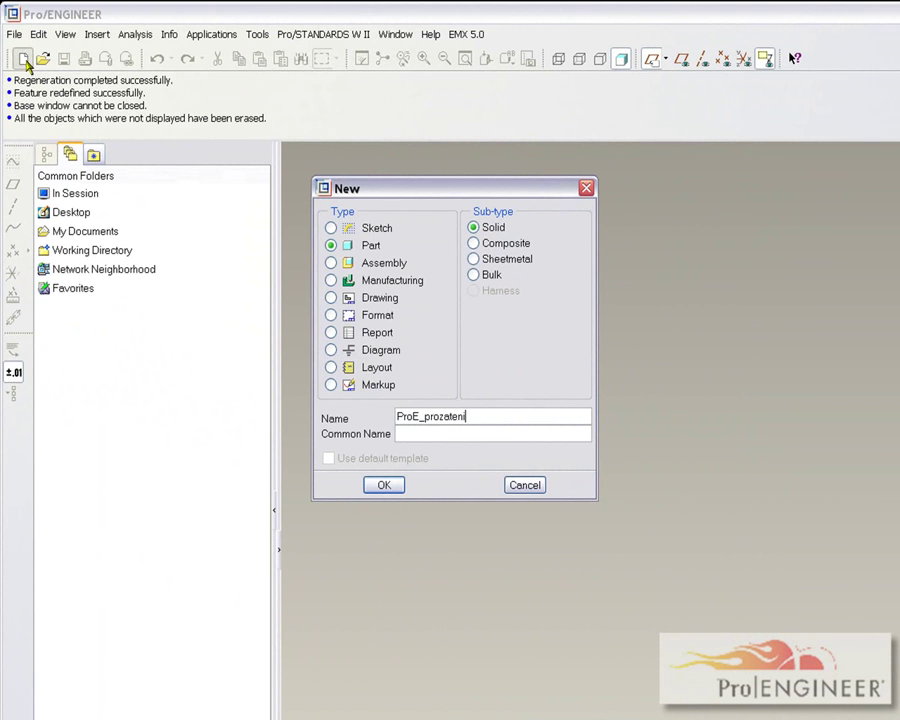
key(Return)
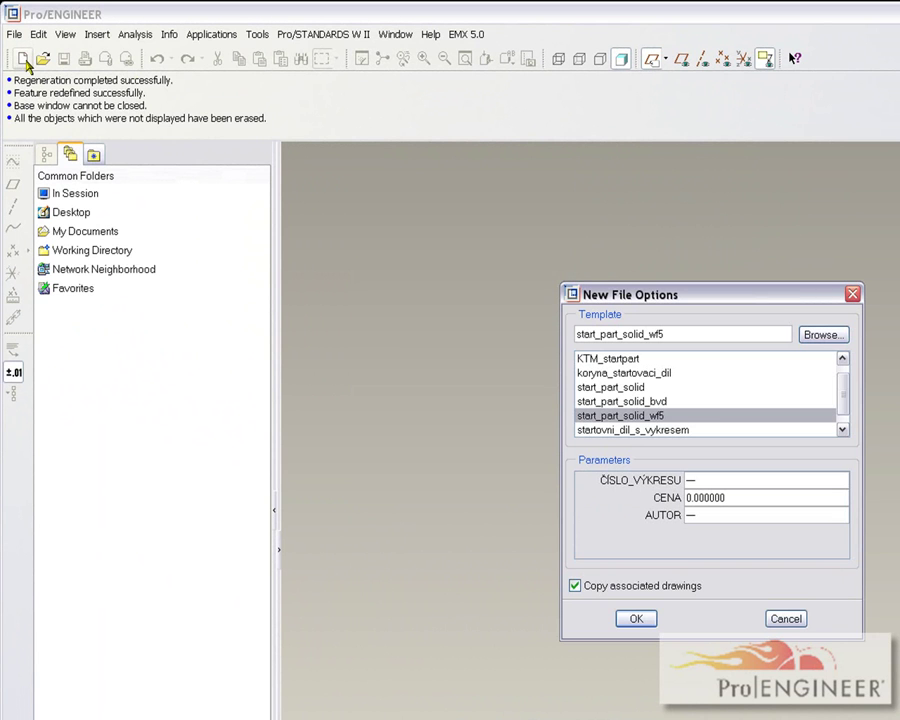
click(610, 585)
click(636, 619)
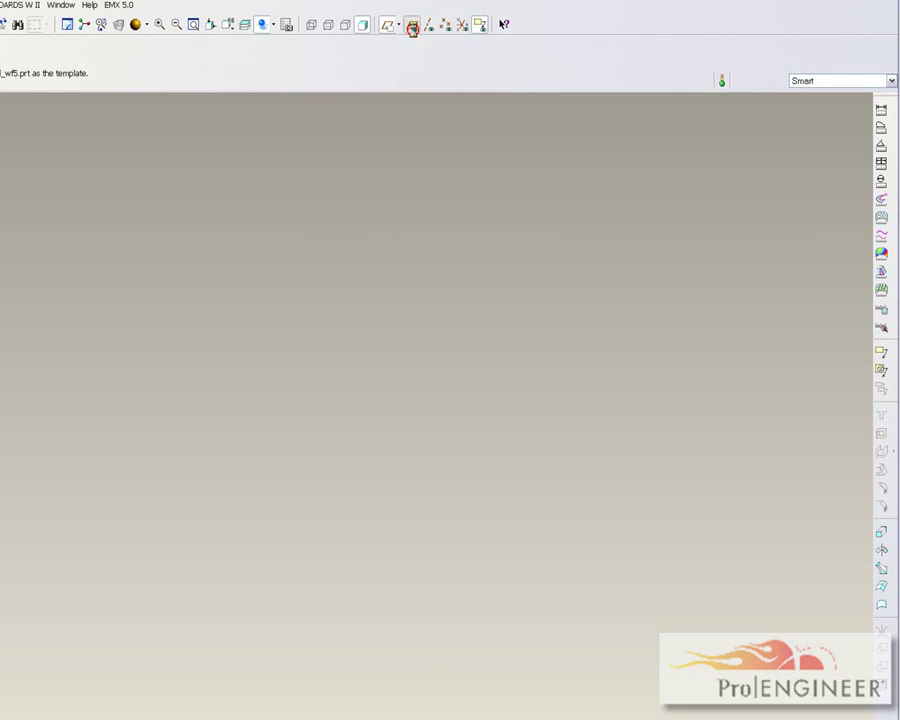
Start an extrude sketch on PUDORYS and draw a rectangle from the datum intersection
click(569, 267)
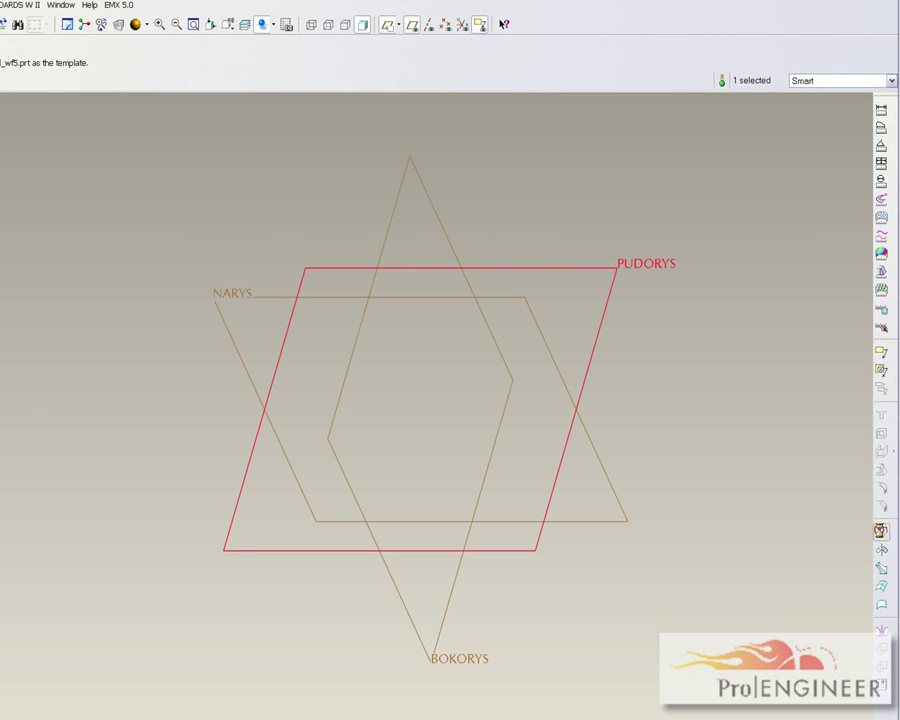
right_click(705, 382)
click(725, 389)
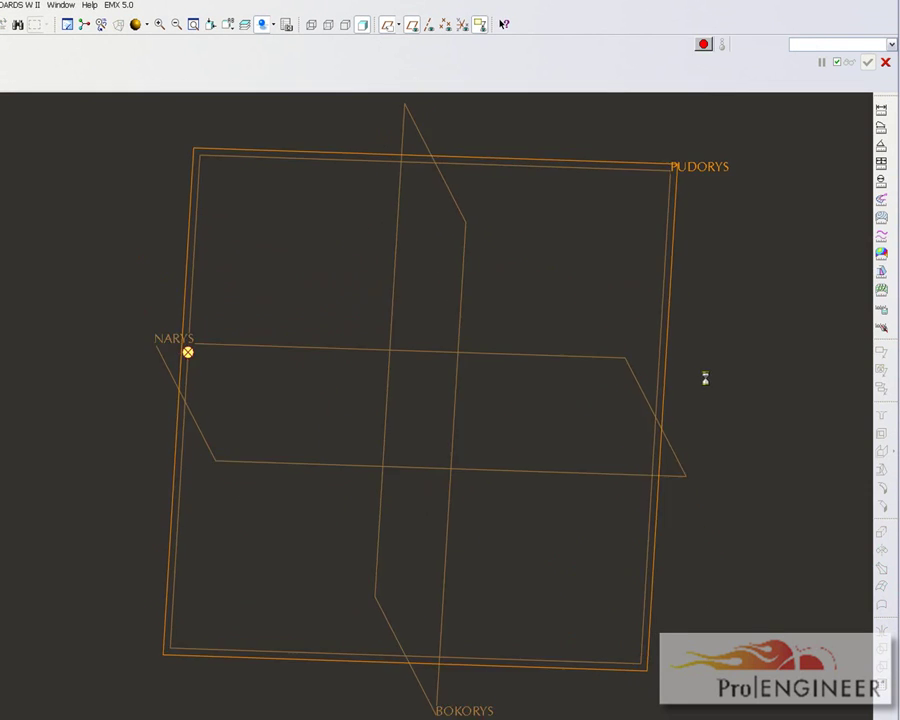
middle_click(536, 307)
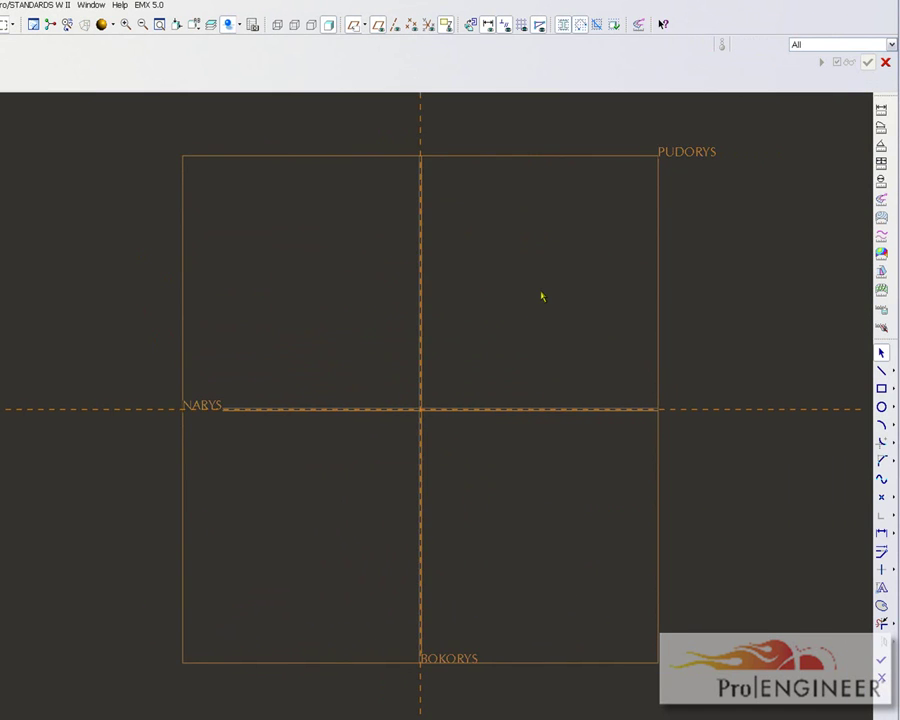
key(ctrl+d)
click(876, 387)
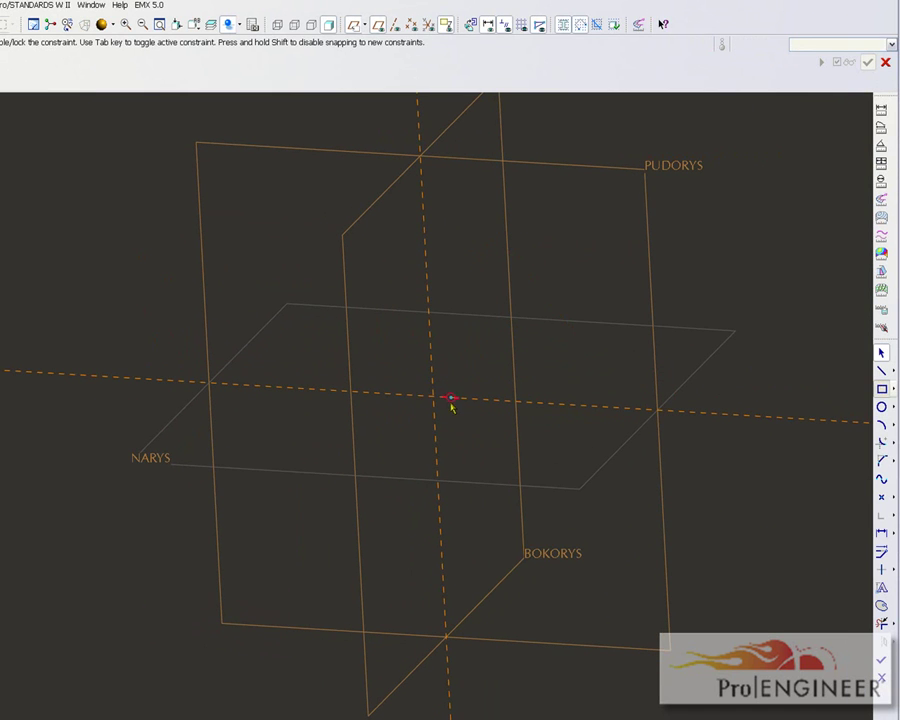
click(433, 397)
click(793, 236)
middle_click(699, 260)
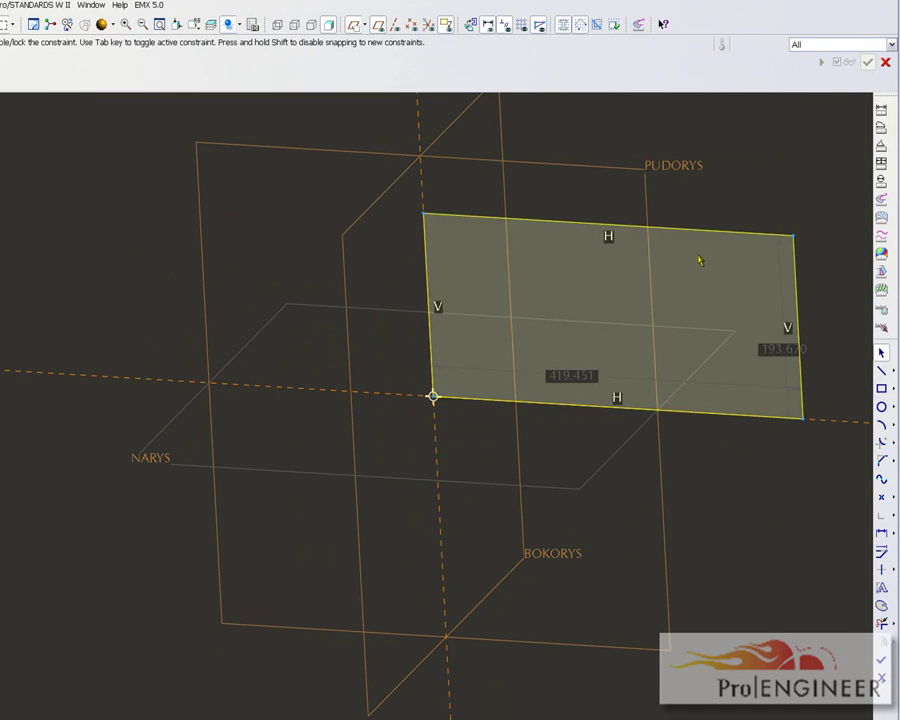
click(470, 24)
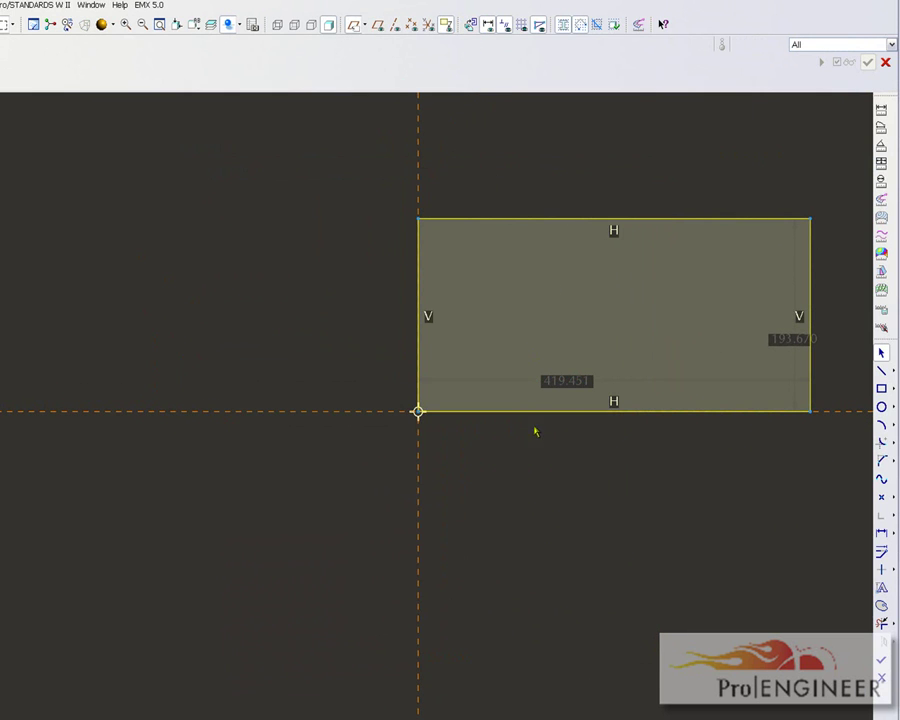
Dimension the rectangle 120 by 80 and extrude it 22.5 deep
double_click(566, 380)
text(120)
key(Return)
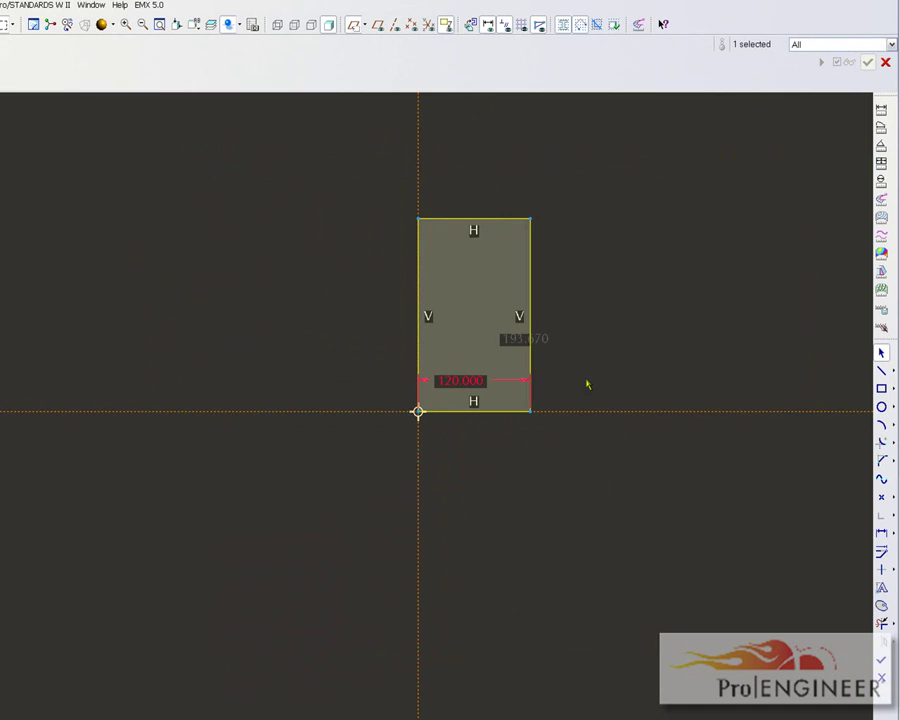
text(80)
key(Return)
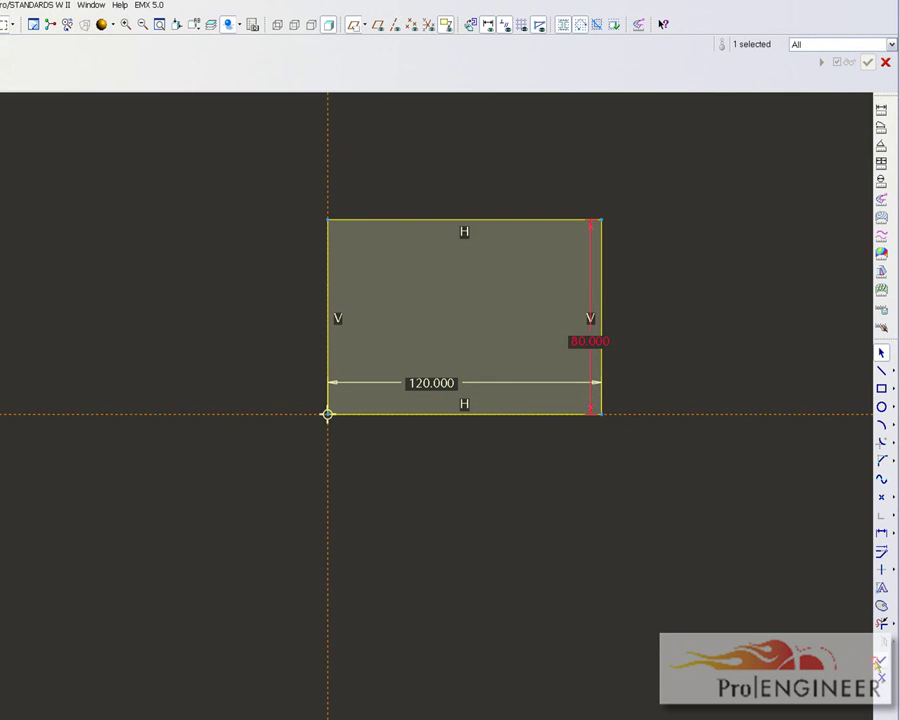
click(868, 62)
double_click(419, 351)
Set the block's extrude depth to 22.5, briefly trying 82 before reverting
text(2)
key(Return)
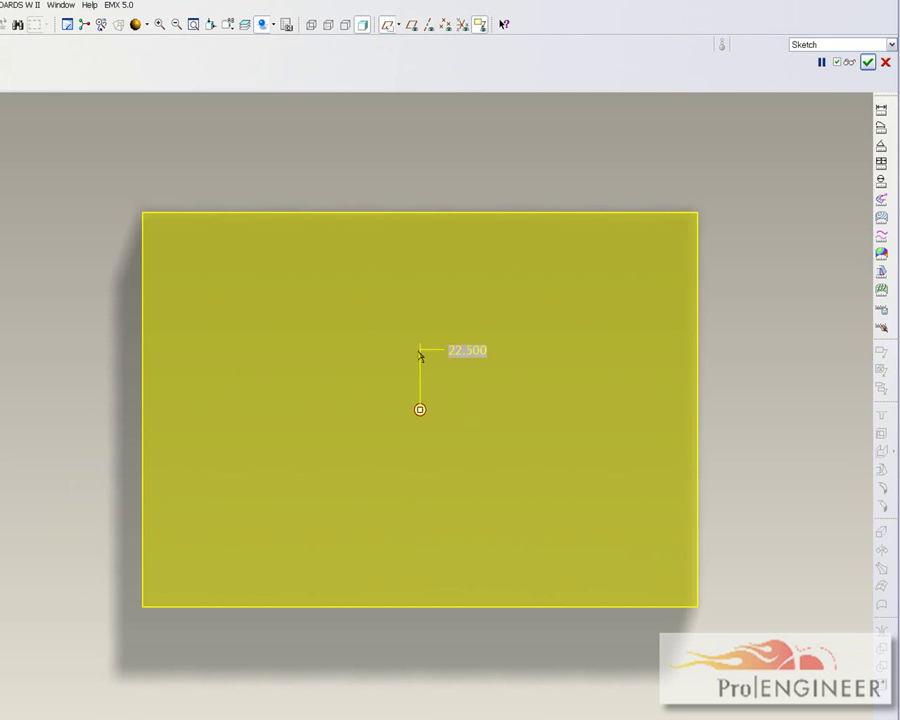
key(ctrl+d)
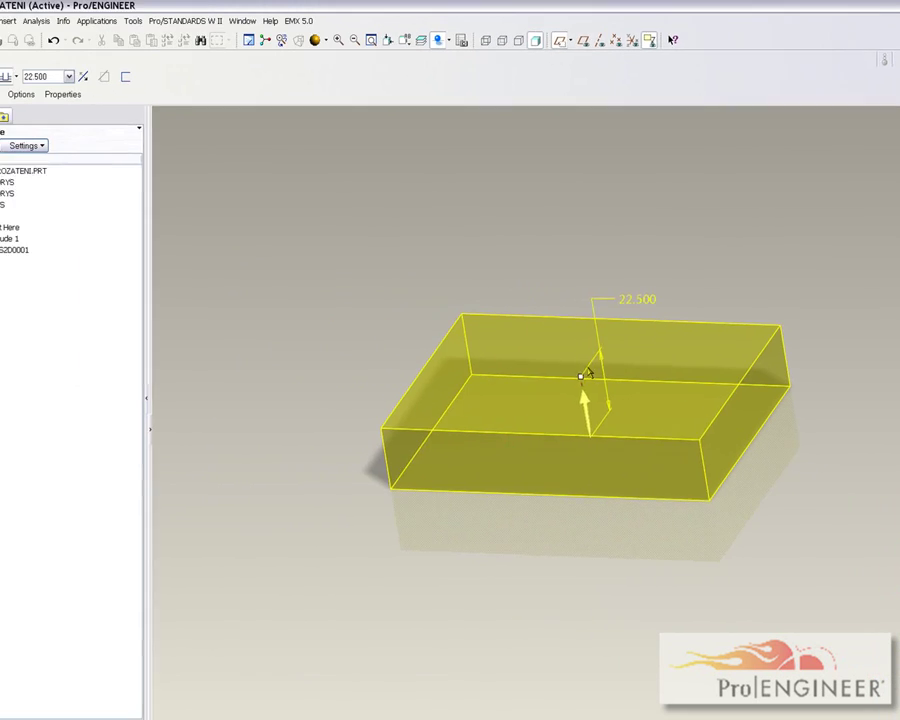
drag(646, 380, 660, 153)
double_click(673, 141)
click(690, 138)
click(682, 152)
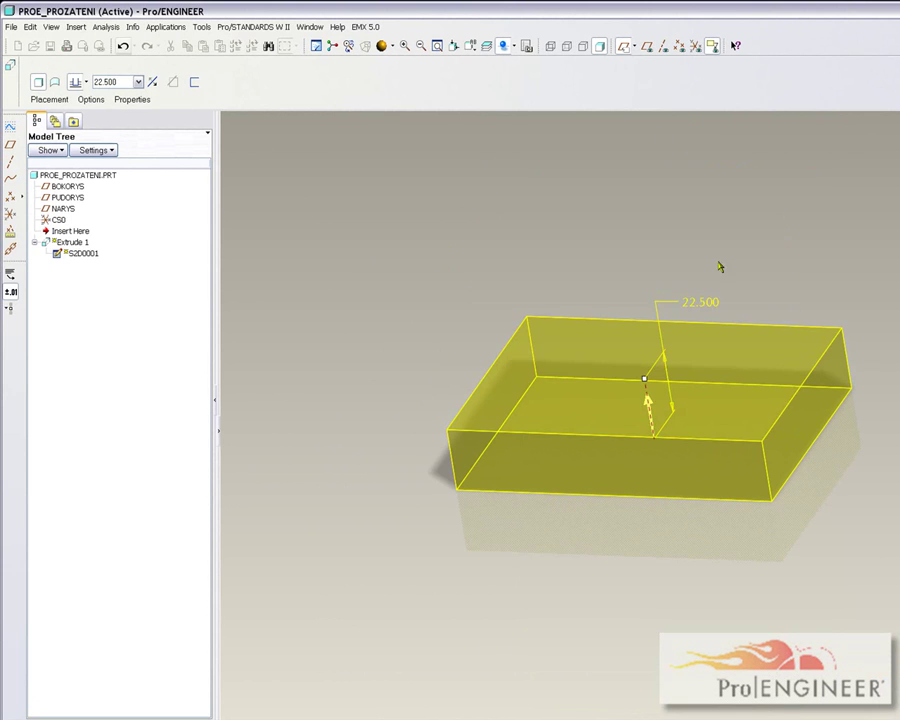
scroll(743, 422, up, 3)
Thicken the block into 5-thick walls and try flipping the wall to each side
right_click(721, 383)
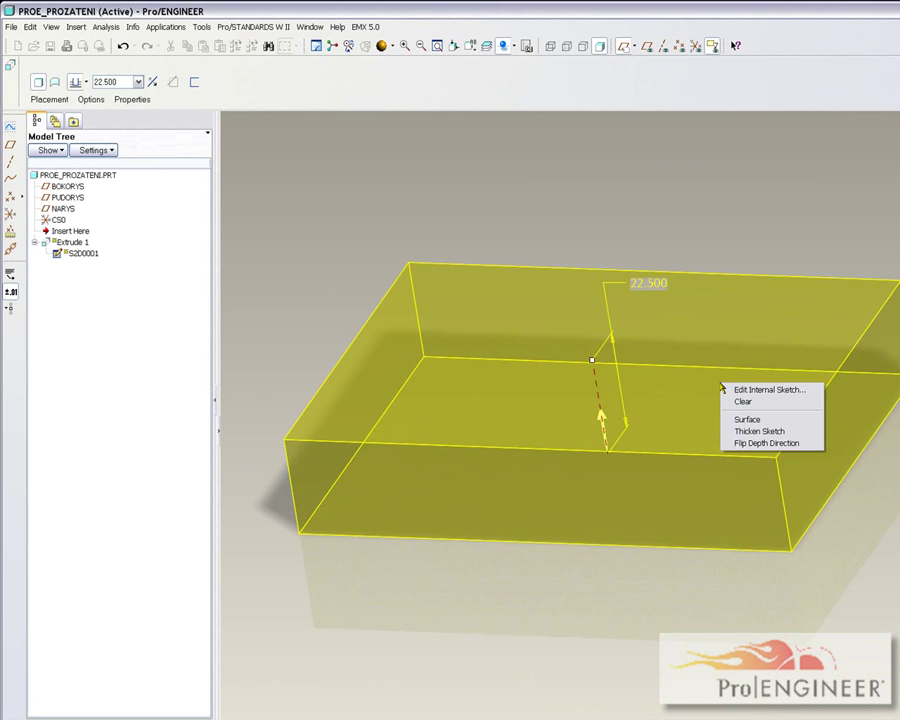
click(756, 430)
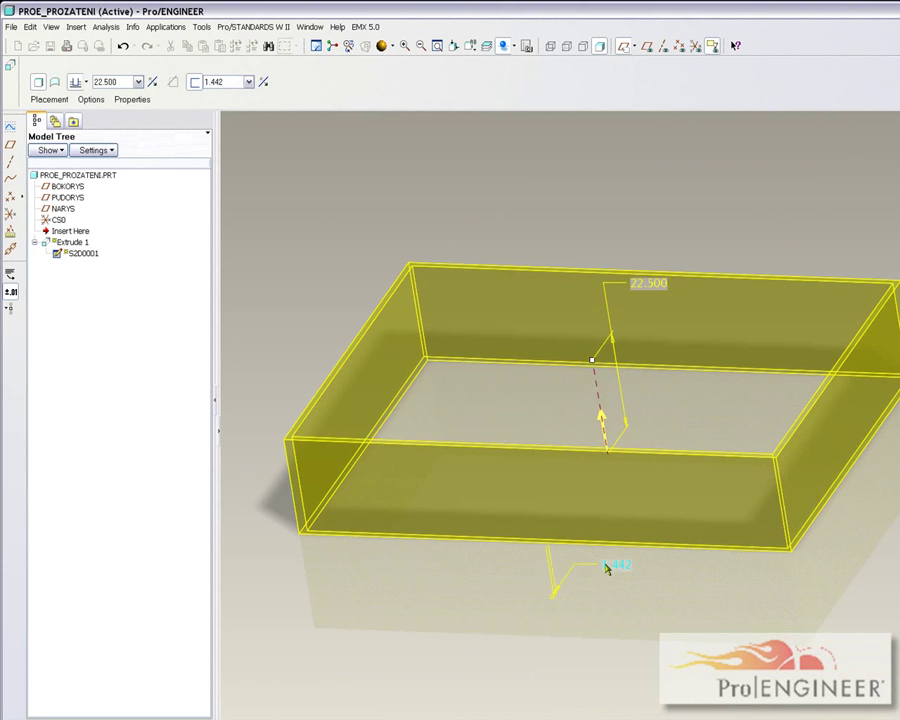
double_click(619, 567)
key(Return)
right_click(582, 506)
click(592, 578)
right_click(645, 530)
click(680, 582)
click(264, 83)
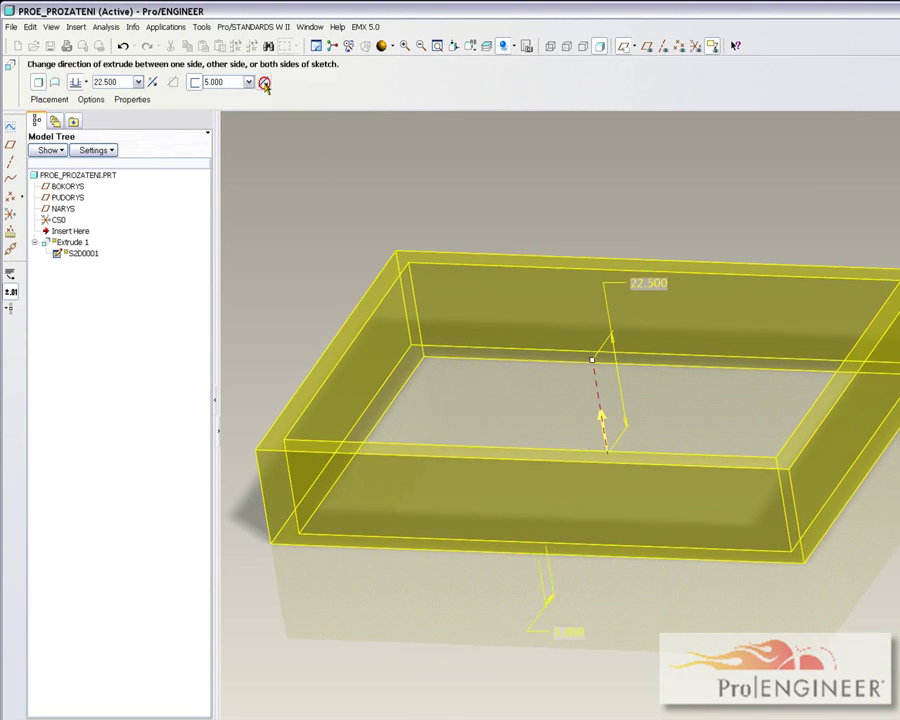
Compare the Surface and Solid options, then restore the 5-thick walls and finish Extrude 1
click(38, 82)
mouse_move(528, 324)
middle_down()
mouse_move(530, 345)
mouse_move(540, 318)
mouse_move(564, 326)
mouse_move(560, 335)
mouse_move(573, 298)
middle_up()
right_click(545, 303)
click(568, 344)
right_click(575, 303)
click(595, 353)
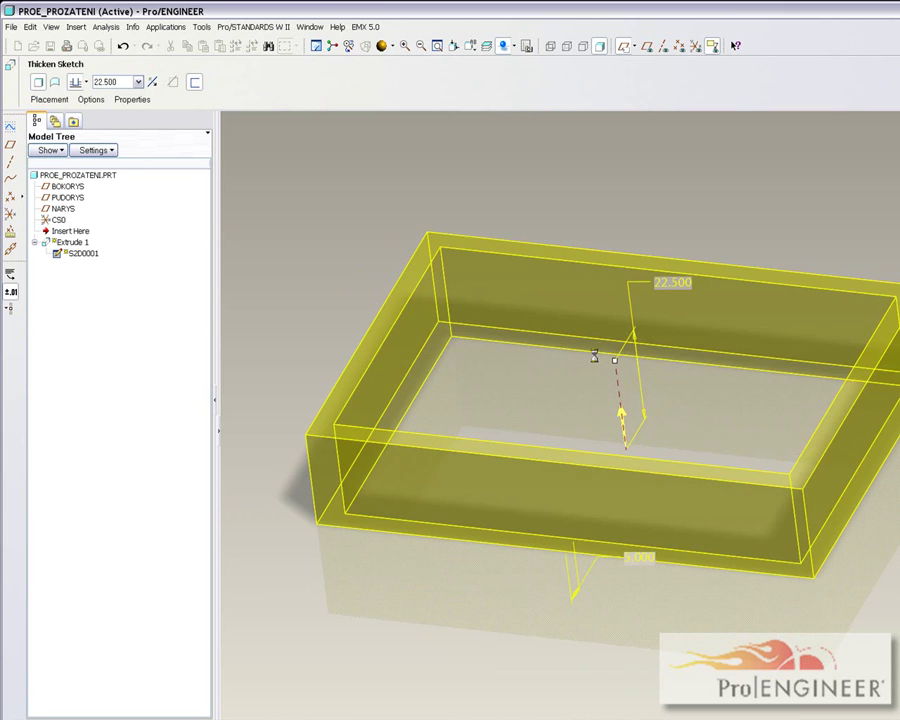
middle_click(557, 318)
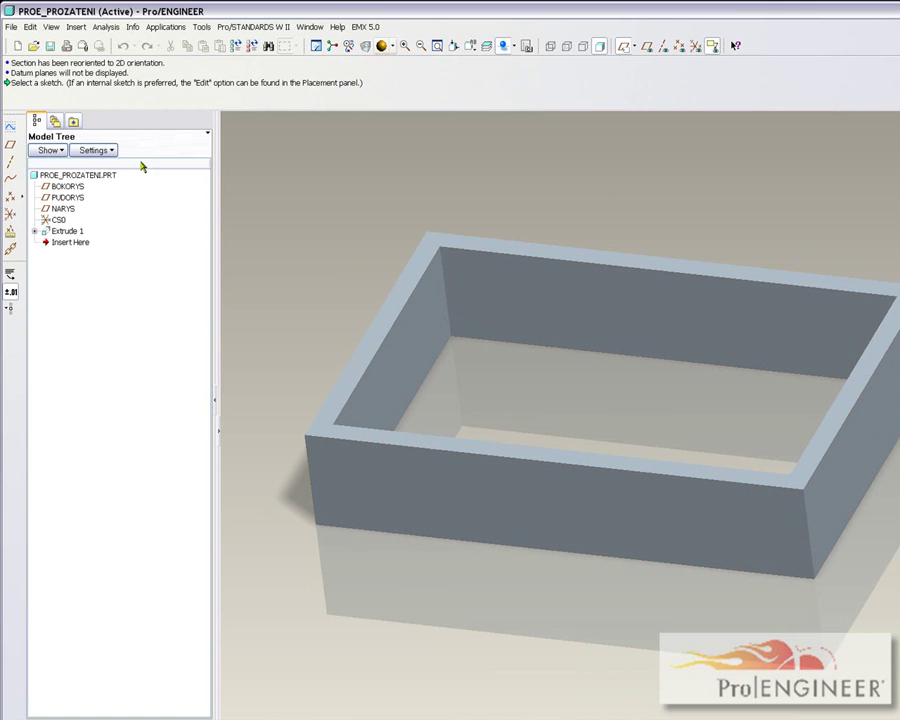
Redefine Extrude 1 without Thicken Sketch so it regenerates as a solid 22.5-deep block
right_click(56, 231)
click(104, 311)
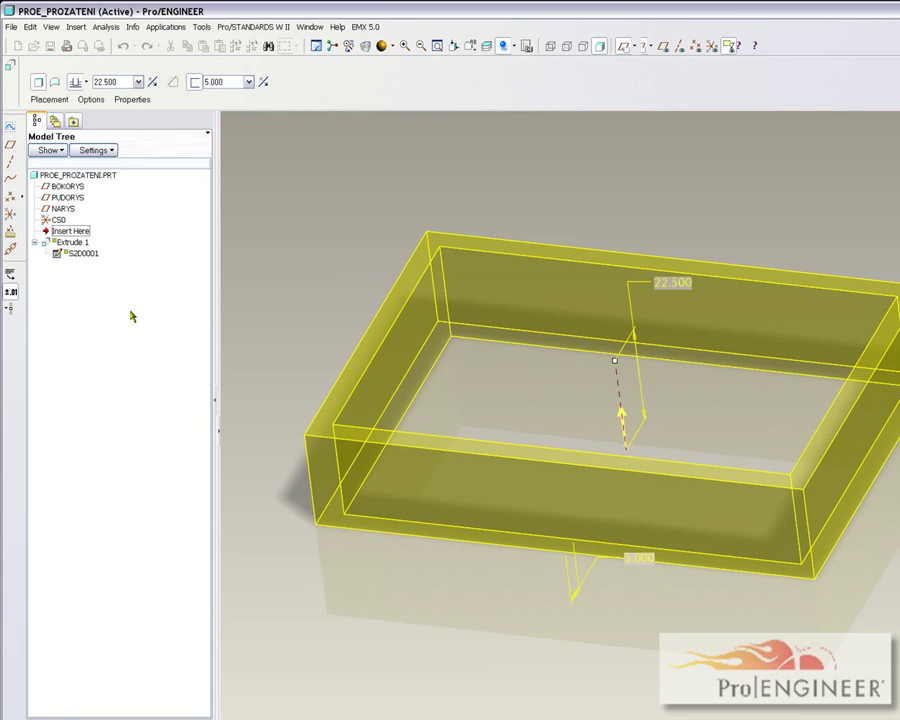
right_click(529, 300)
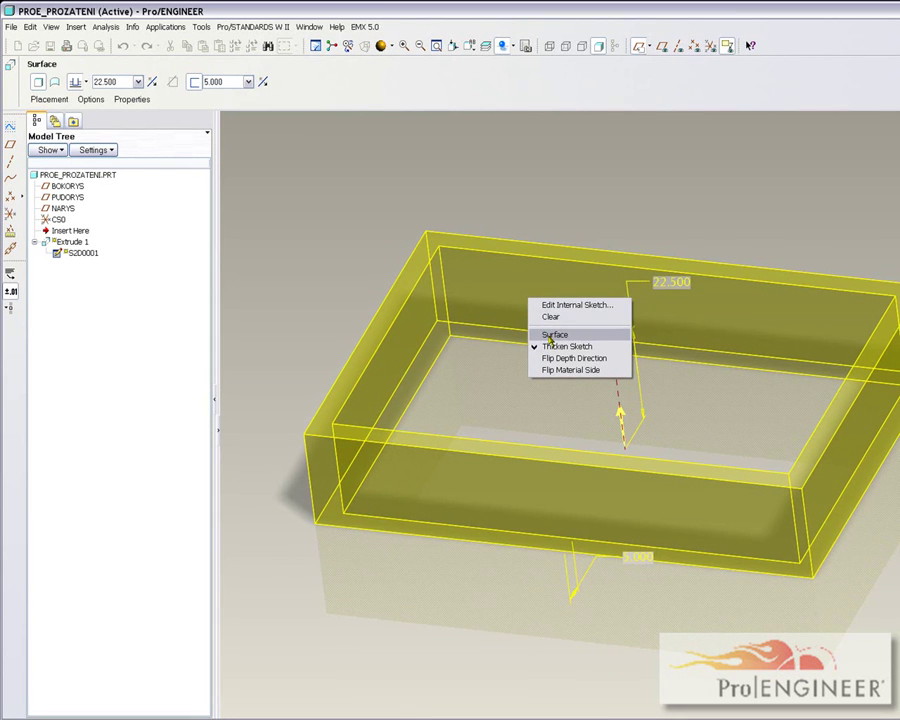
click(548, 344)
middle_click(545, 346)
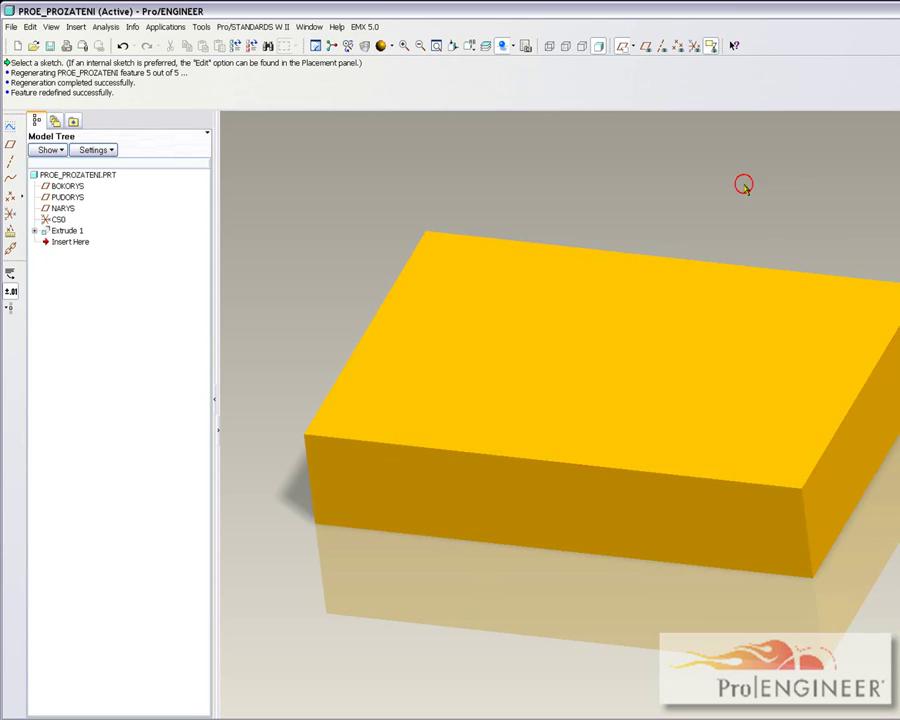
scroll(730, 184, down, 3)
click(564, 403)
click(564, 403)
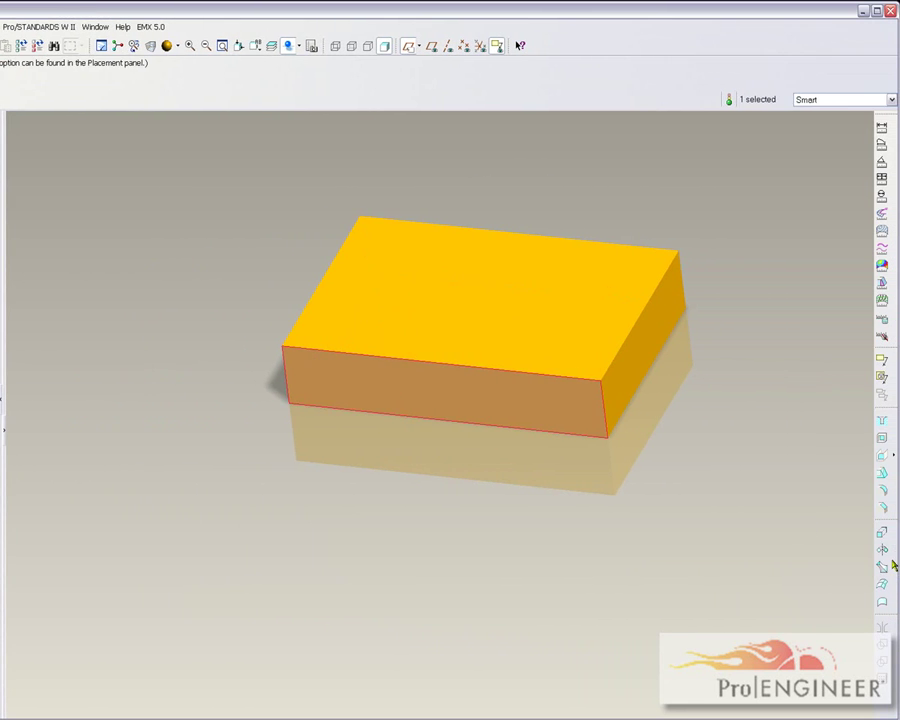
Start a new sketch and place a vertical centreline to the left of the block
click(881, 551)
right_click(512, 506)
click(560, 506)
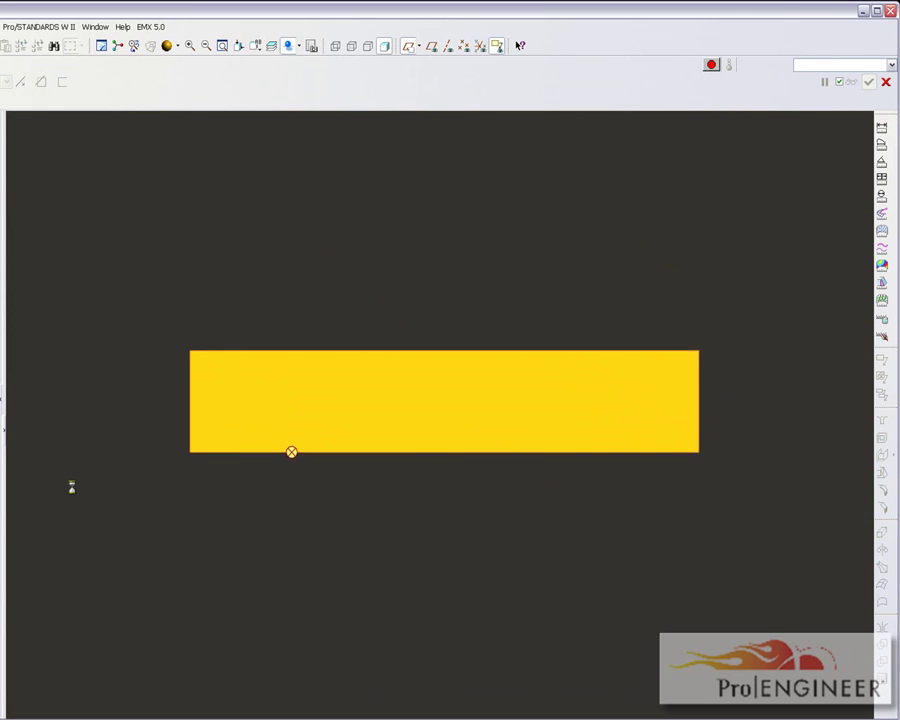
middle_click(740, 498)
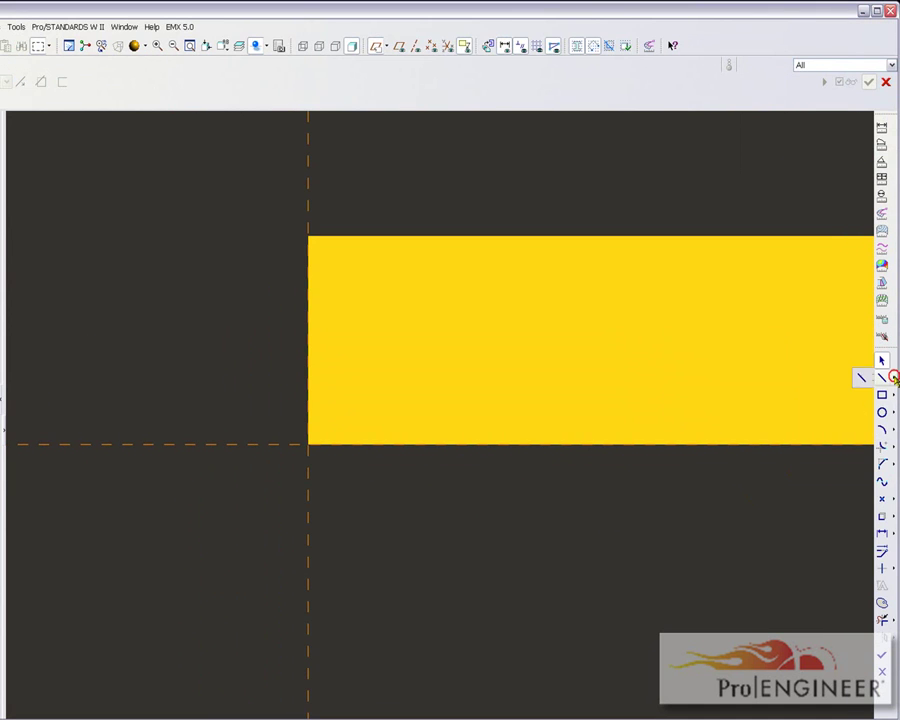
click(893, 377)
click(851, 380)
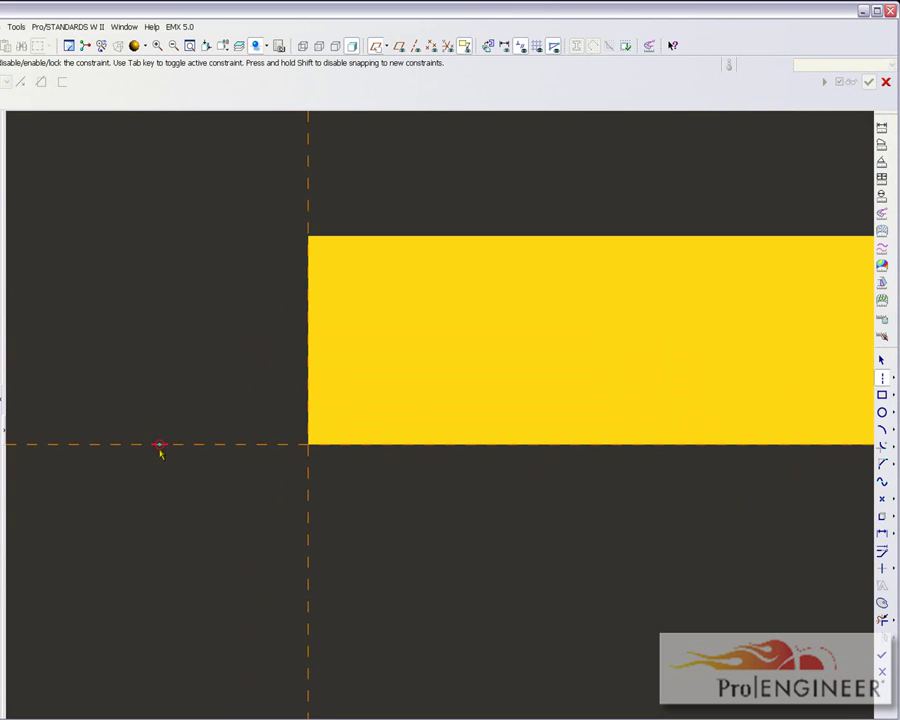
click(165, 326)
middle_click(213, 323)
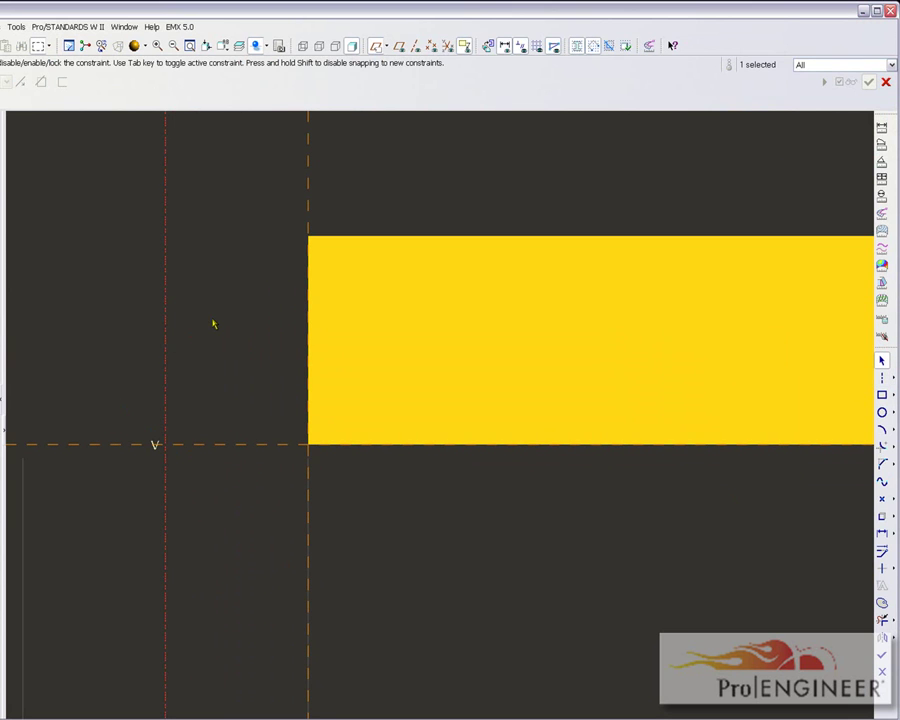
Draw the stepped L-shaped line profile from the centreline, closing it at the start point
right_click(213, 384)
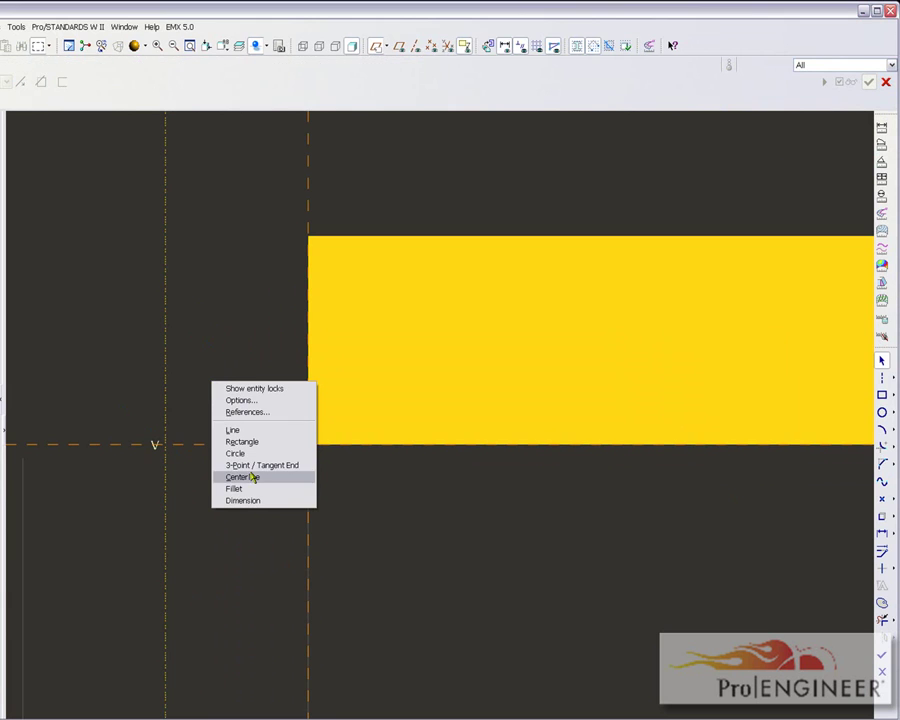
click(233, 428)
click(165, 443)
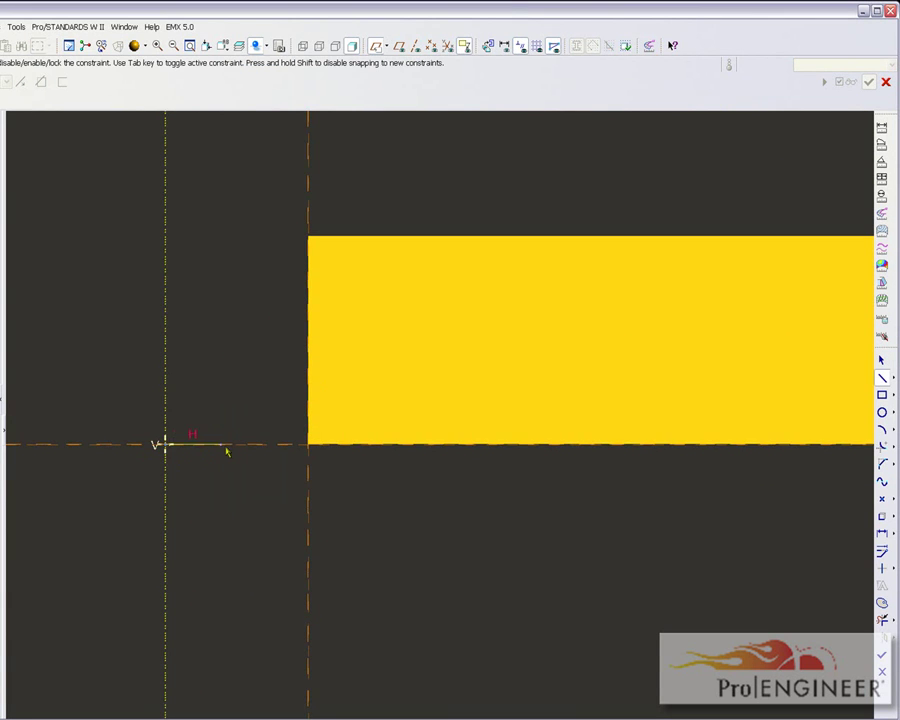
click(250, 446)
click(251, 381)
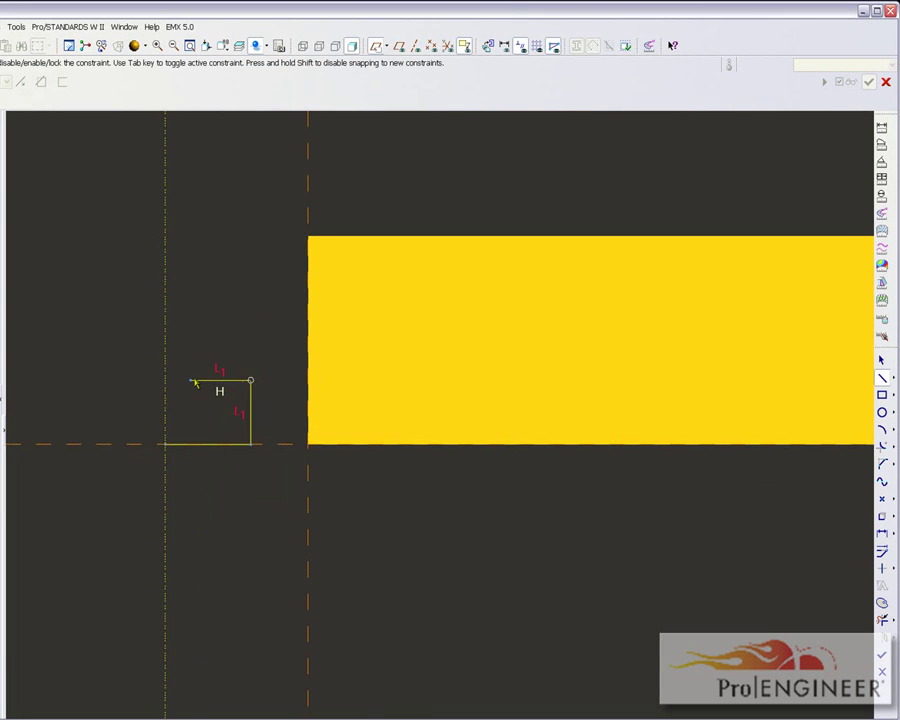
click(218, 381)
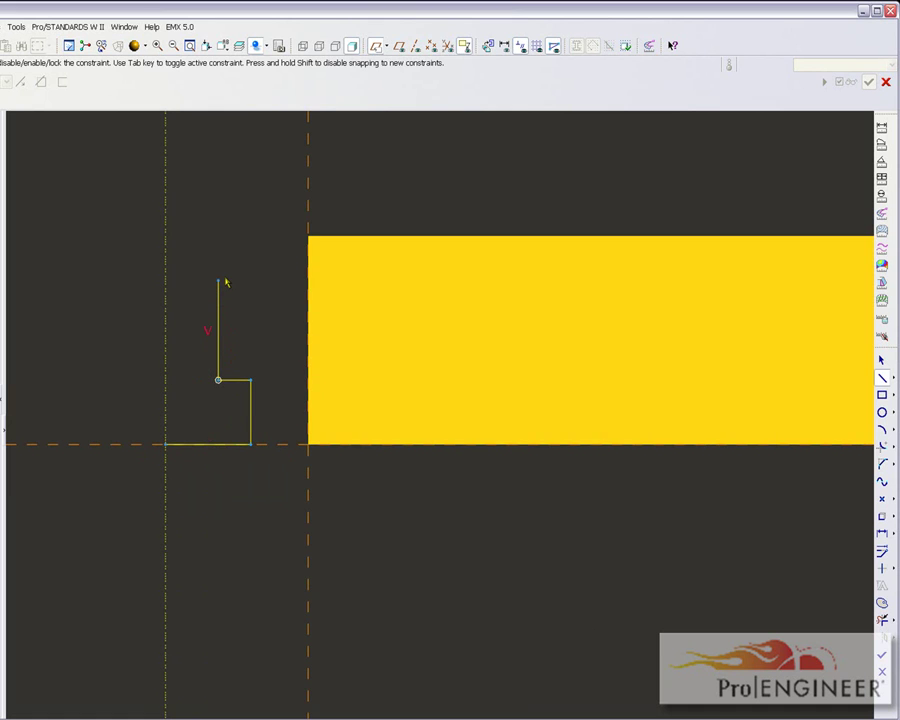
click(218, 272)
click(164, 272)
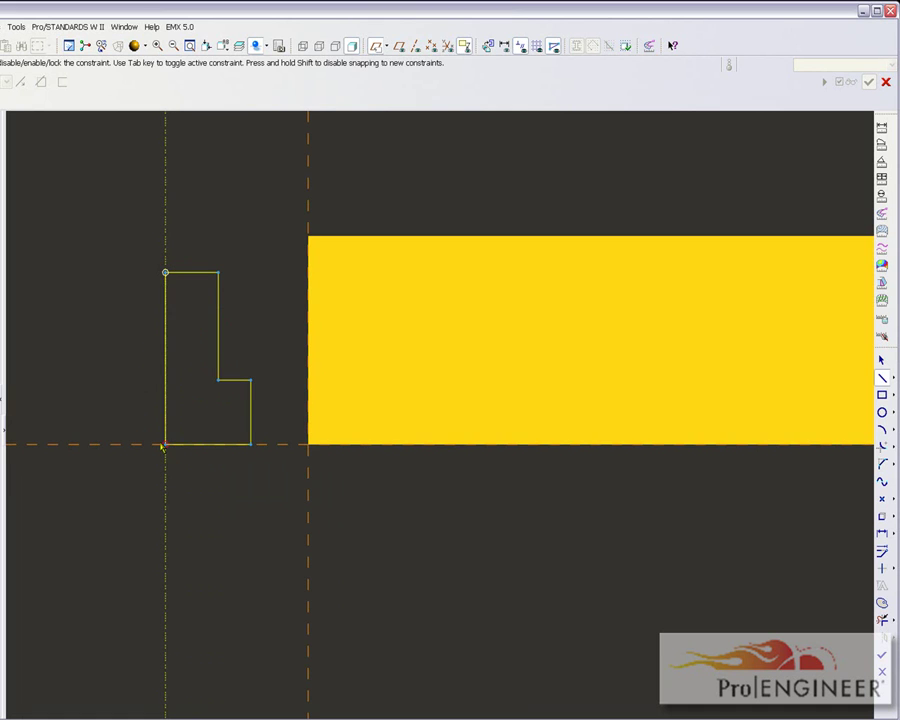
click(164, 443)
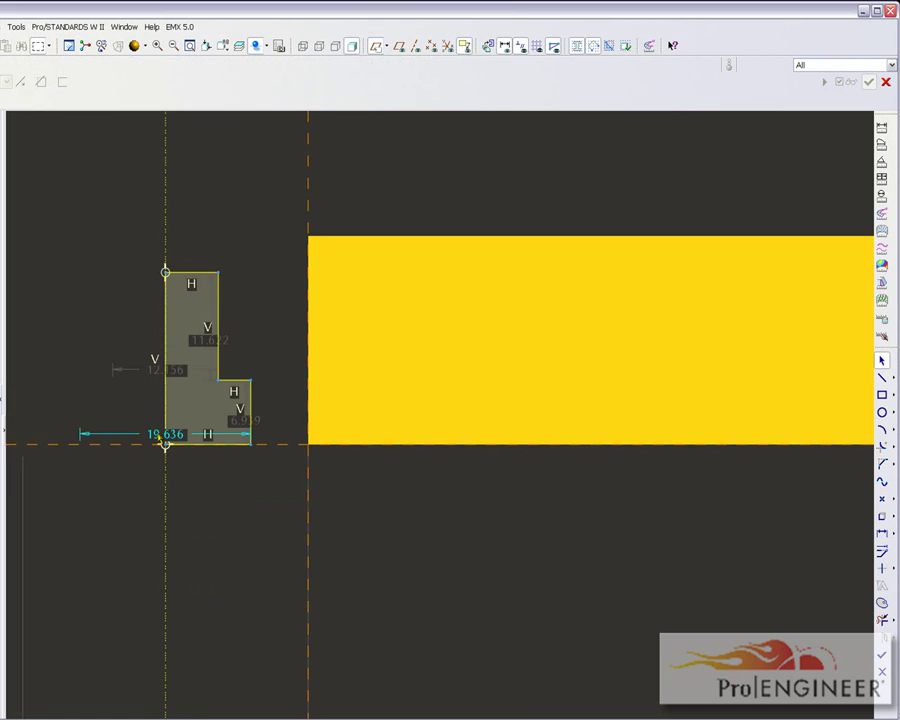
Set the profile's bottom width to 28, upper width to 20 and step height to 10
double_click(165, 434)
text(28)
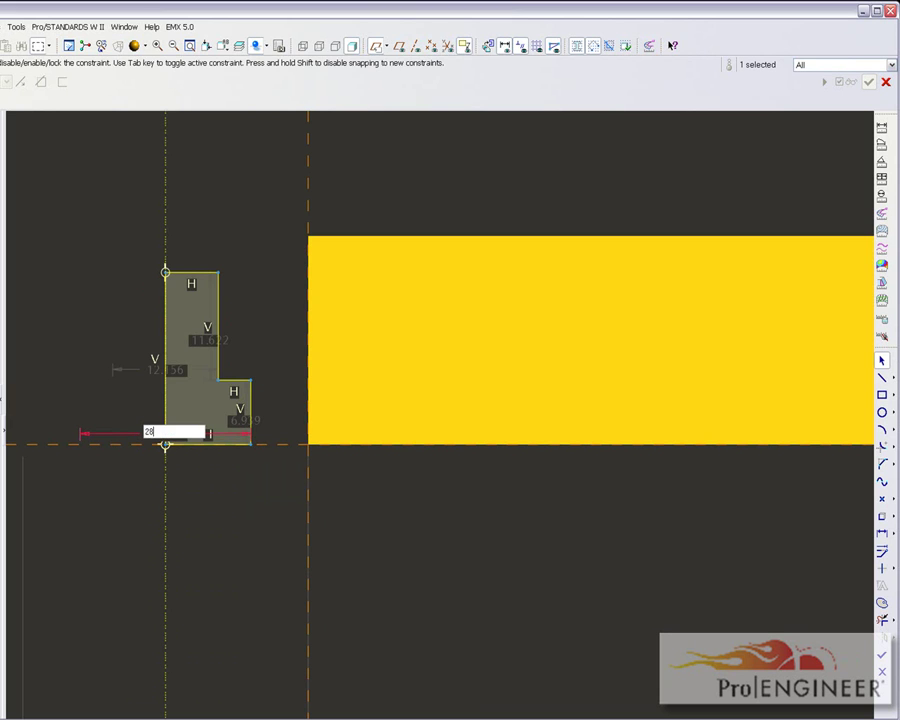
key(Return)
double_click(166, 369)
text(20)
key(Return)
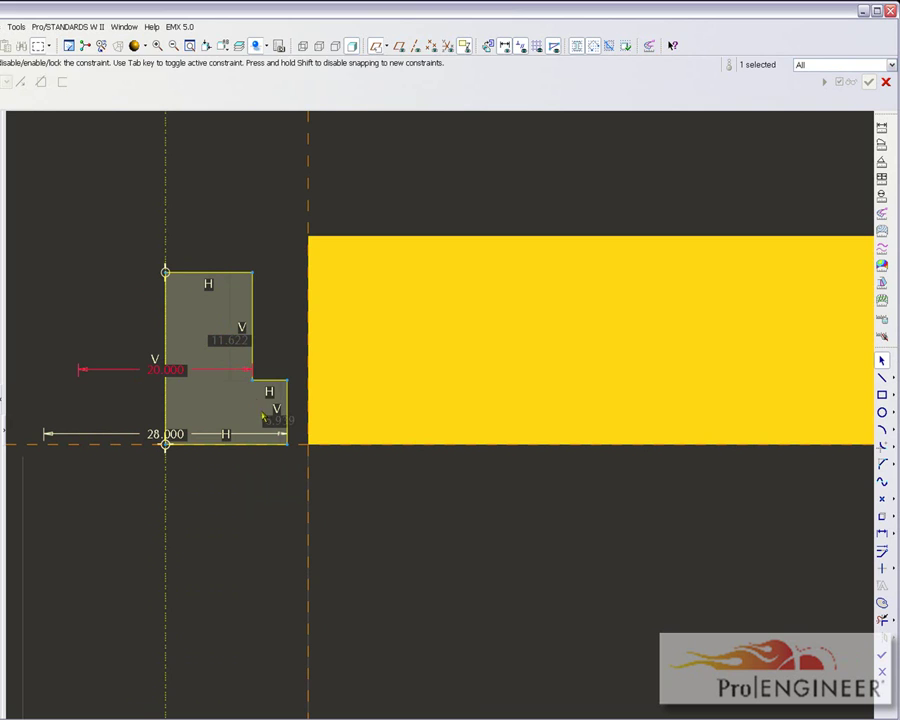
double_click(277, 419)
text(10)
key(Return)
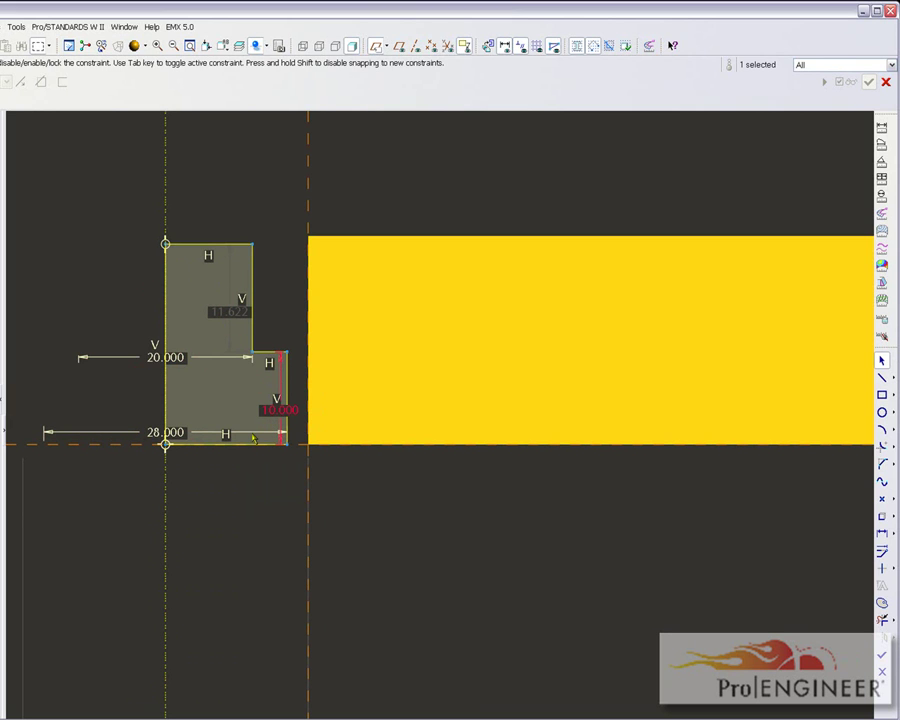
right_click(252, 434)
click(236, 516)
Add an 18 overall height and a 25 distance from the centreline to the block edge
right_click(240, 519)
click(281, 623)
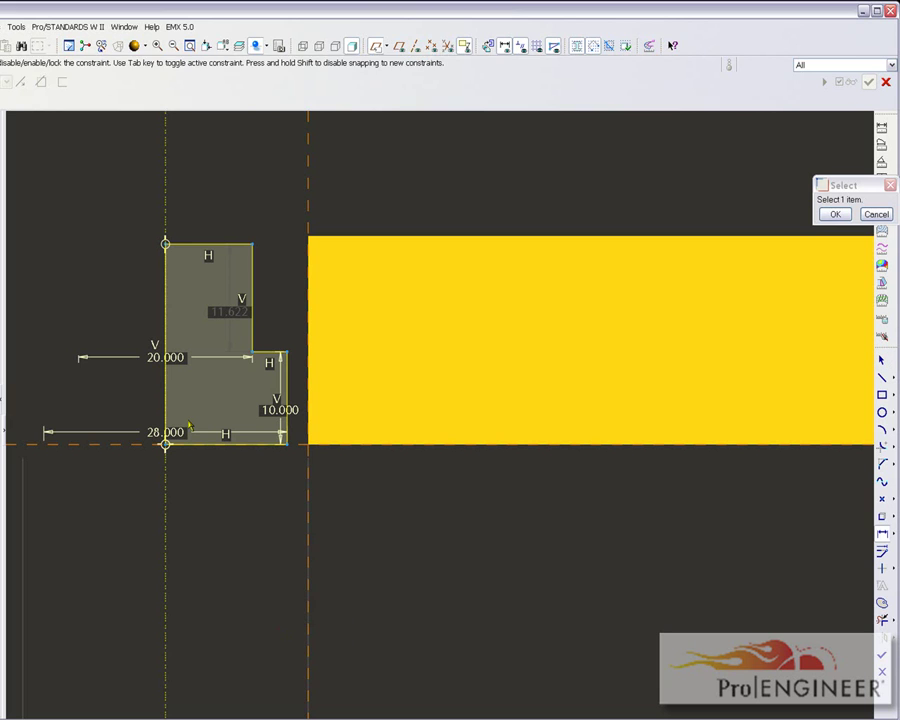
click(310, 334)
text(18)
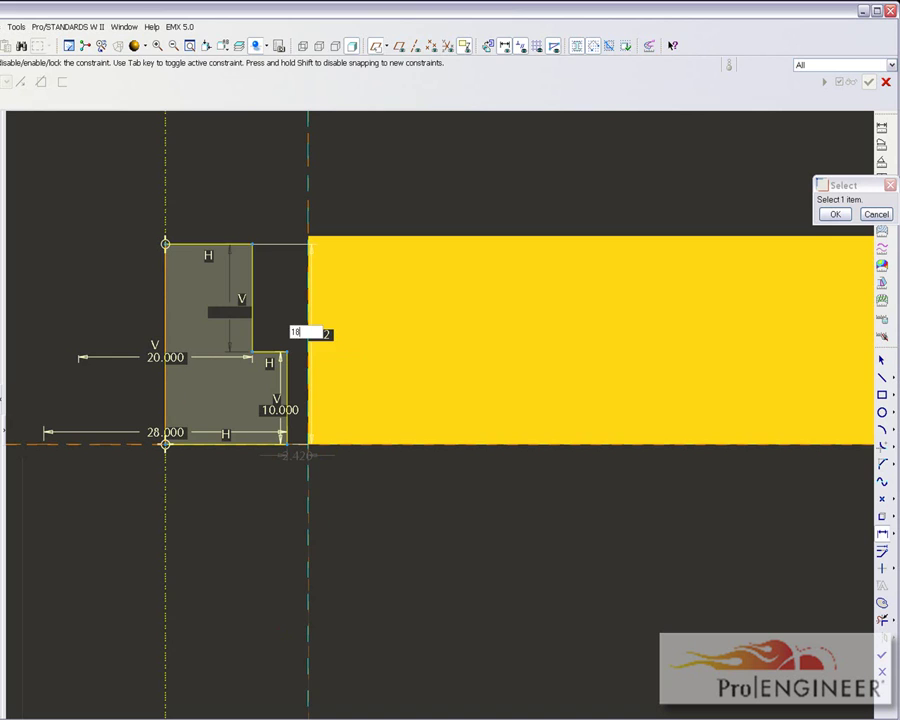
key(Return)
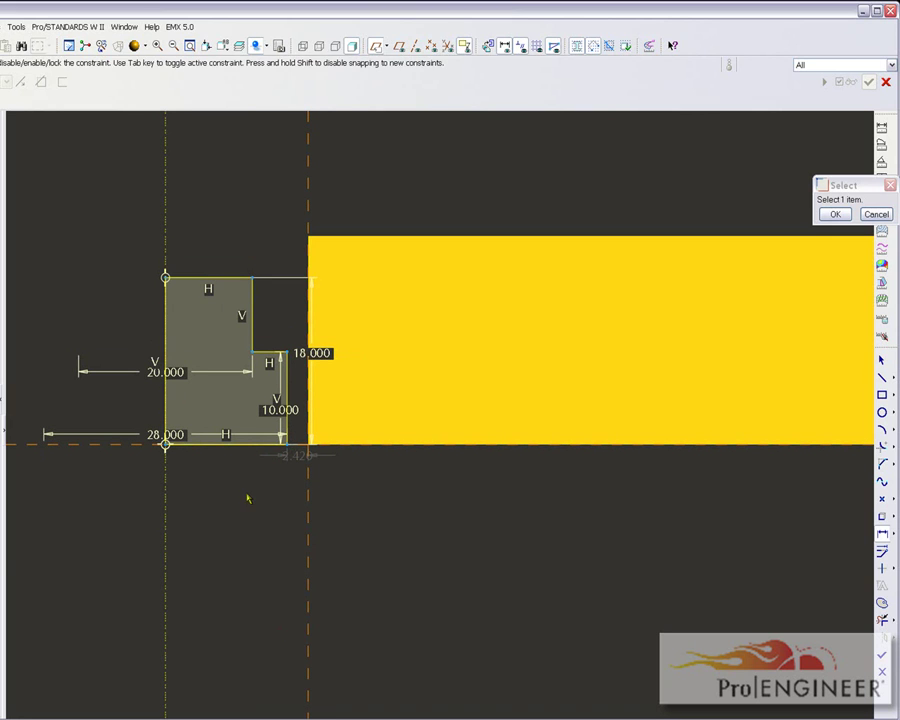
click(307, 537)
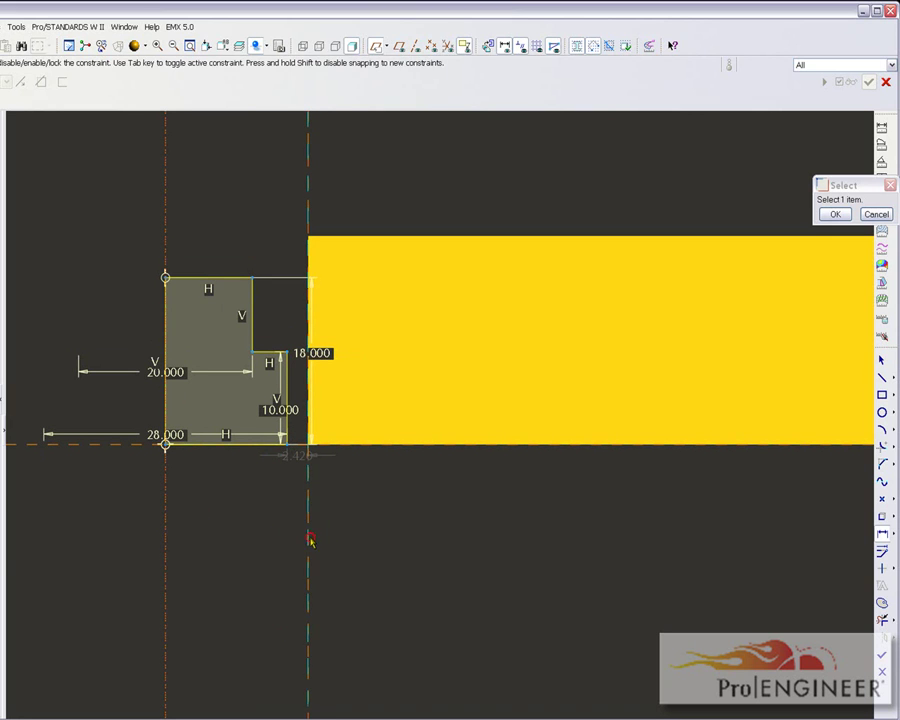
middle_click(241, 503)
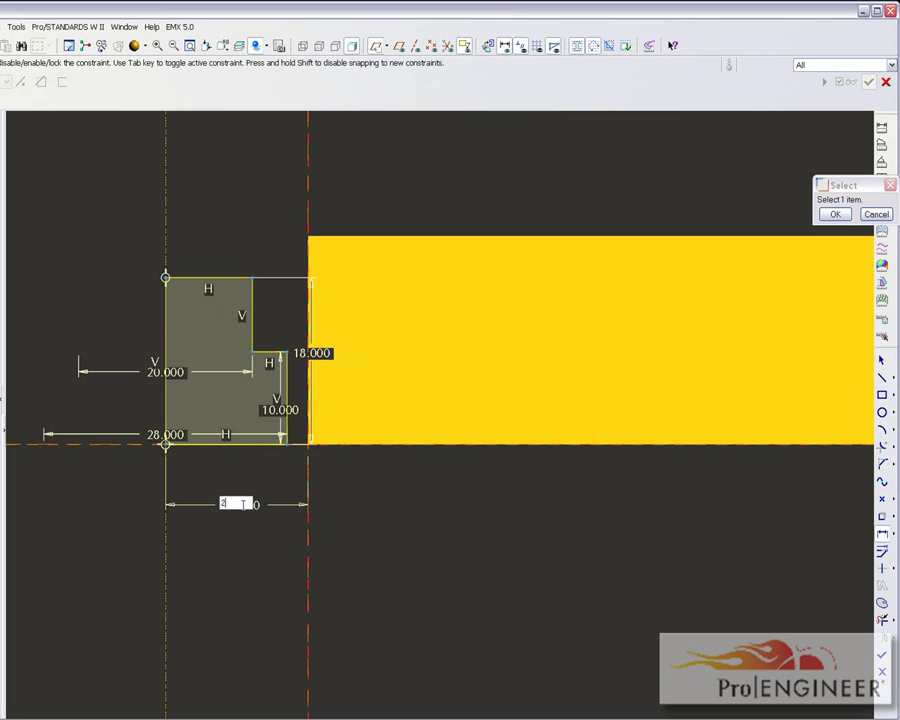
key(Return)
middle_click(284, 461)
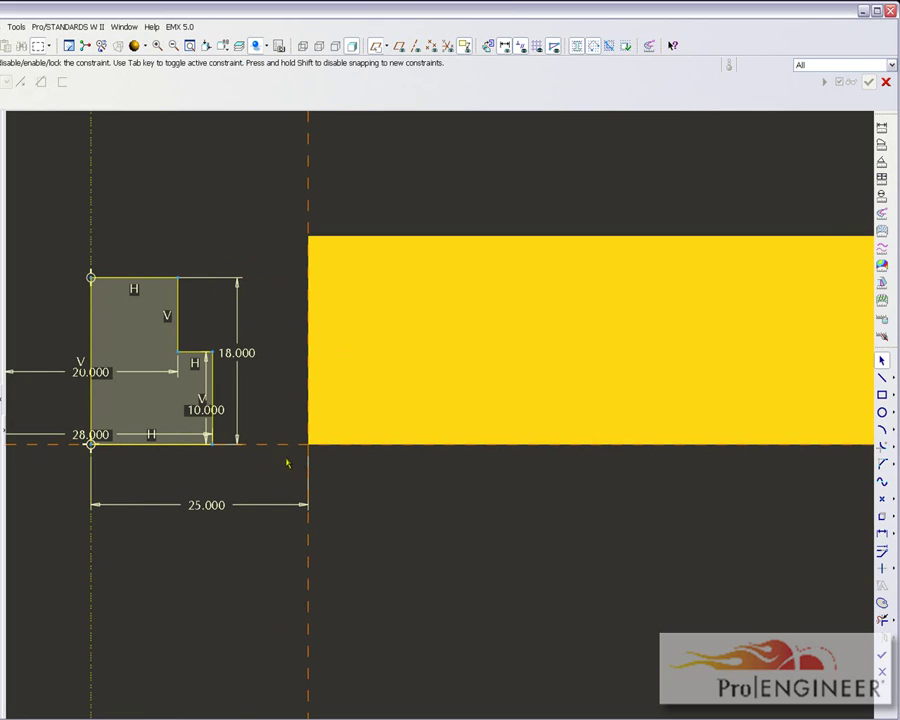
Finish the sketch and revolve the profile through 258 degrees, checking the preview
click(882, 656)
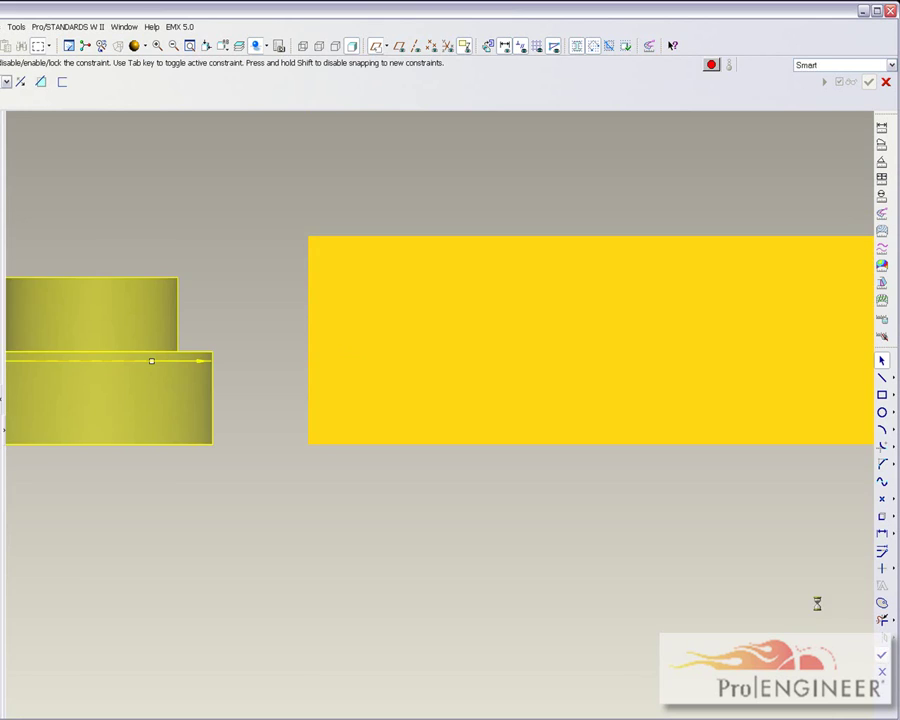
scroll(287, 492, up, 3)
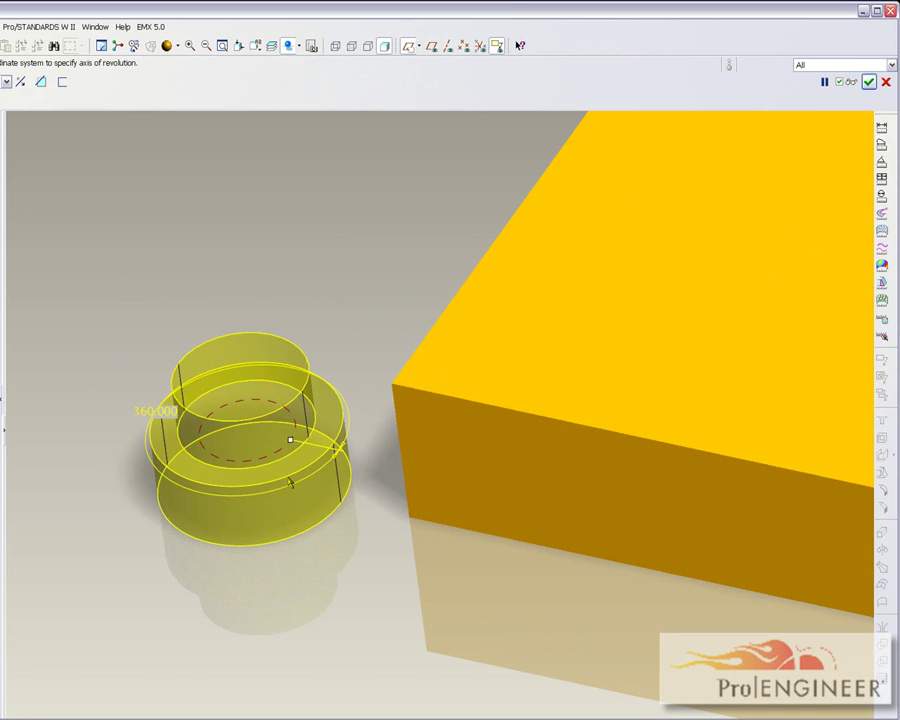
mouse_move(291, 441)
mouse_down()
mouse_move(233, 465)
mouse_move(203, 462)
mouse_move(217, 459)
mouse_up()
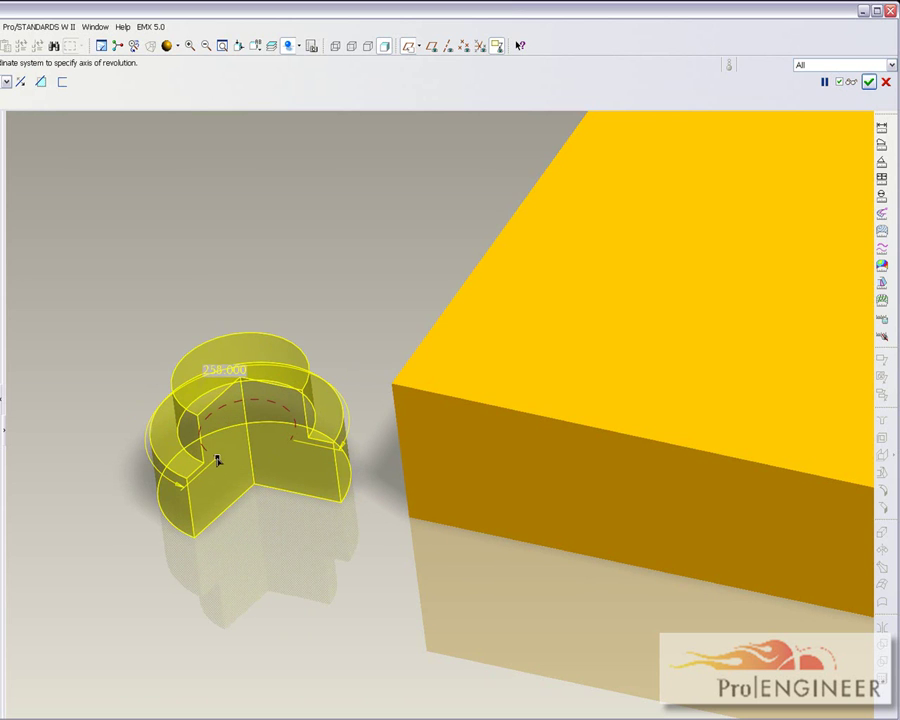
click(851, 82)
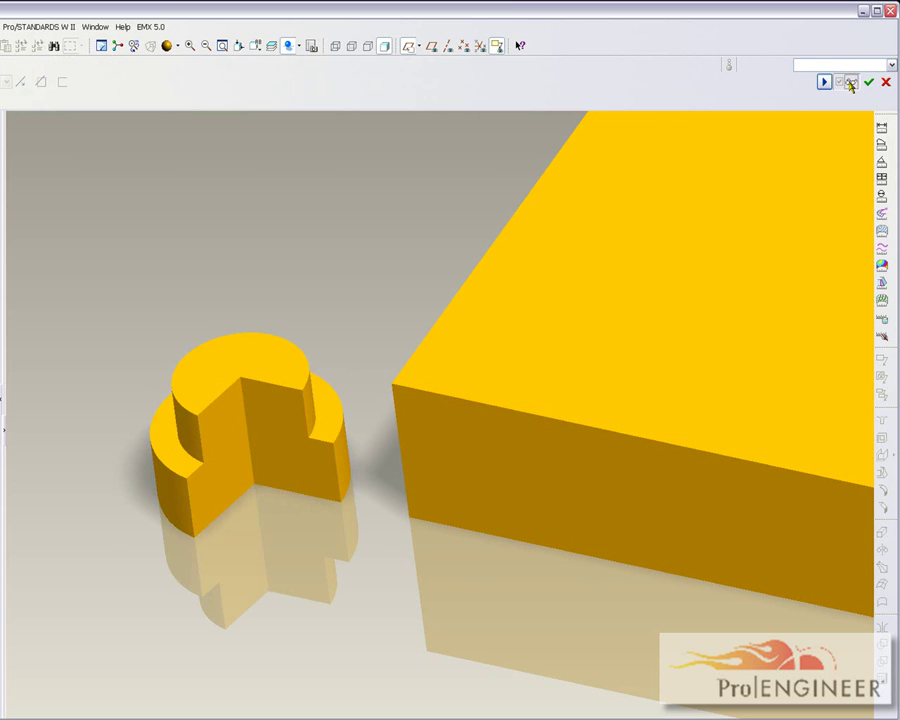
click(851, 84)
Try a 2-thick thin wall, then make the revolve a surface and complete it
right_click(272, 416)
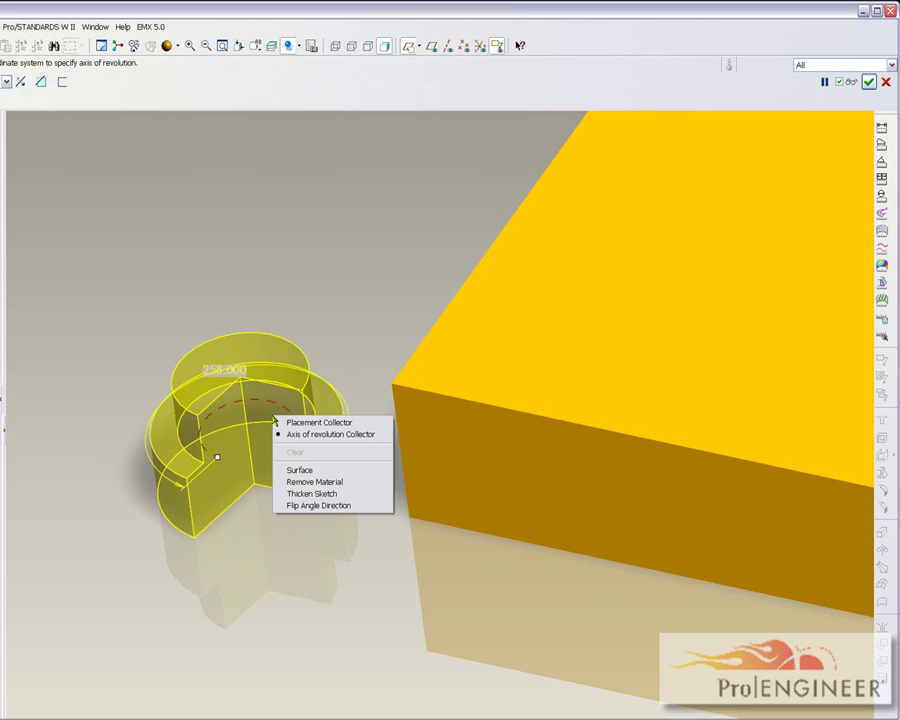
click(293, 492)
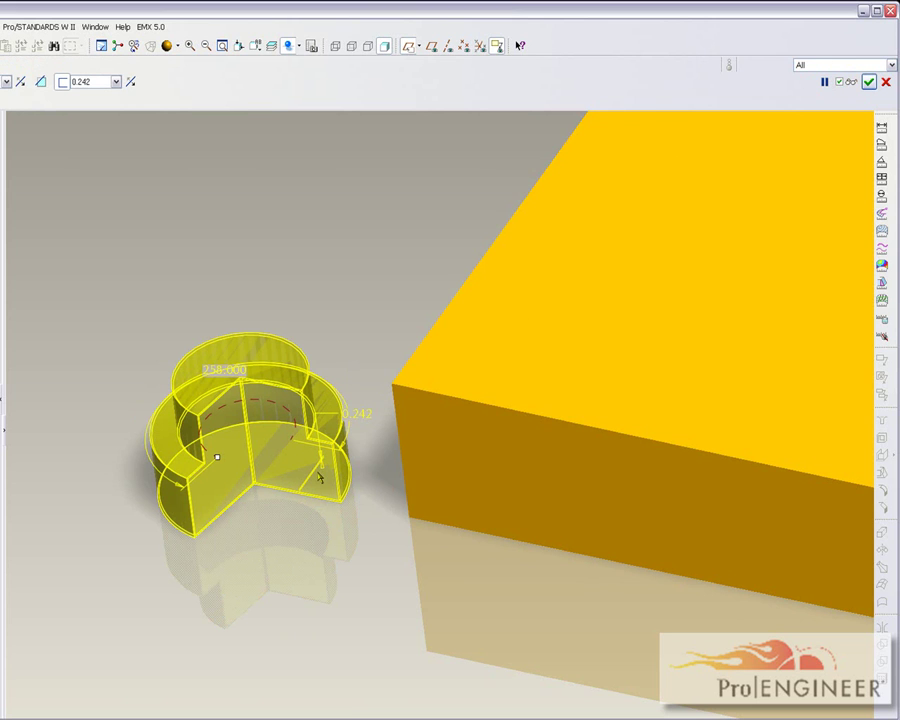
double_click(360, 415)
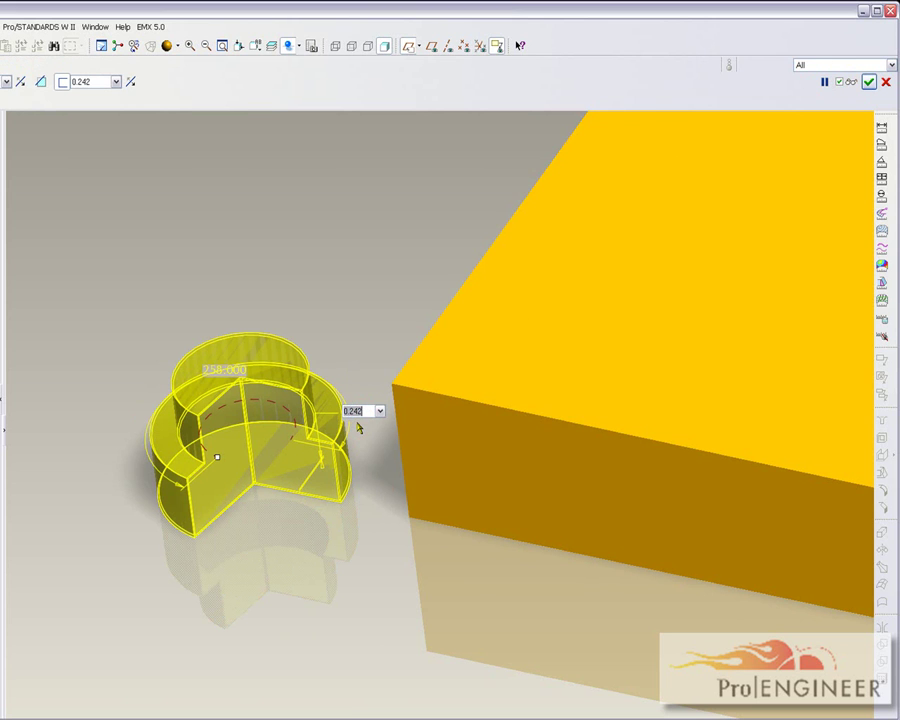
text(2)
key(Return)
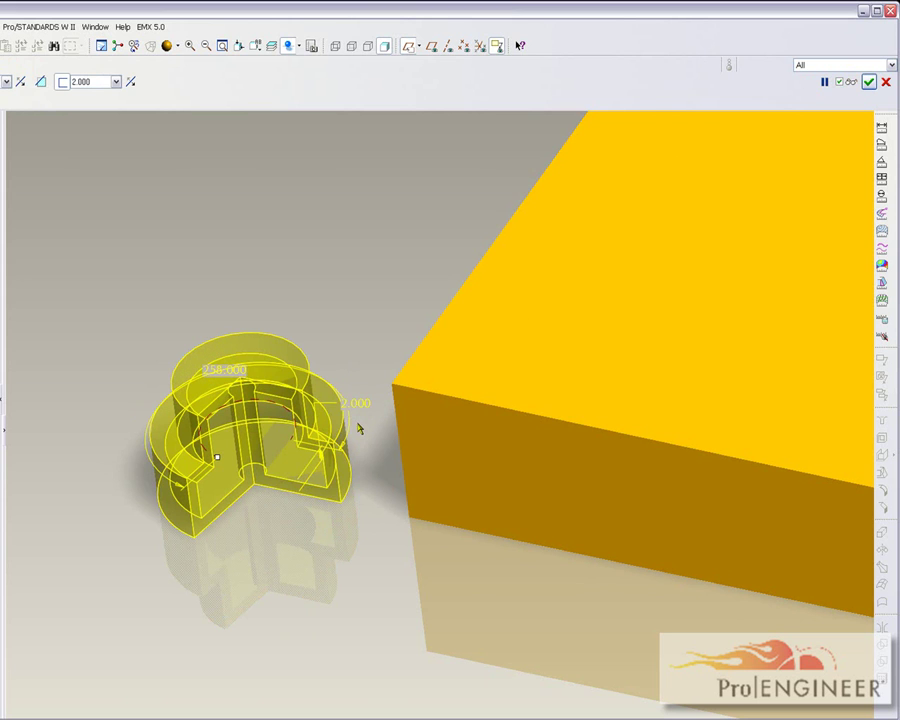
right_click(270, 385)
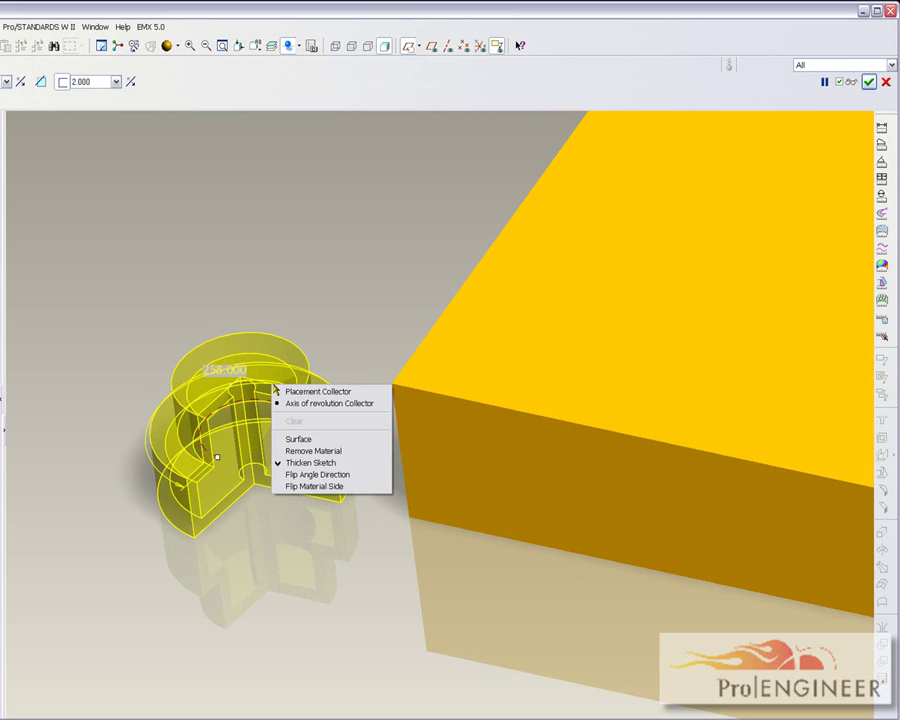
click(291, 436)
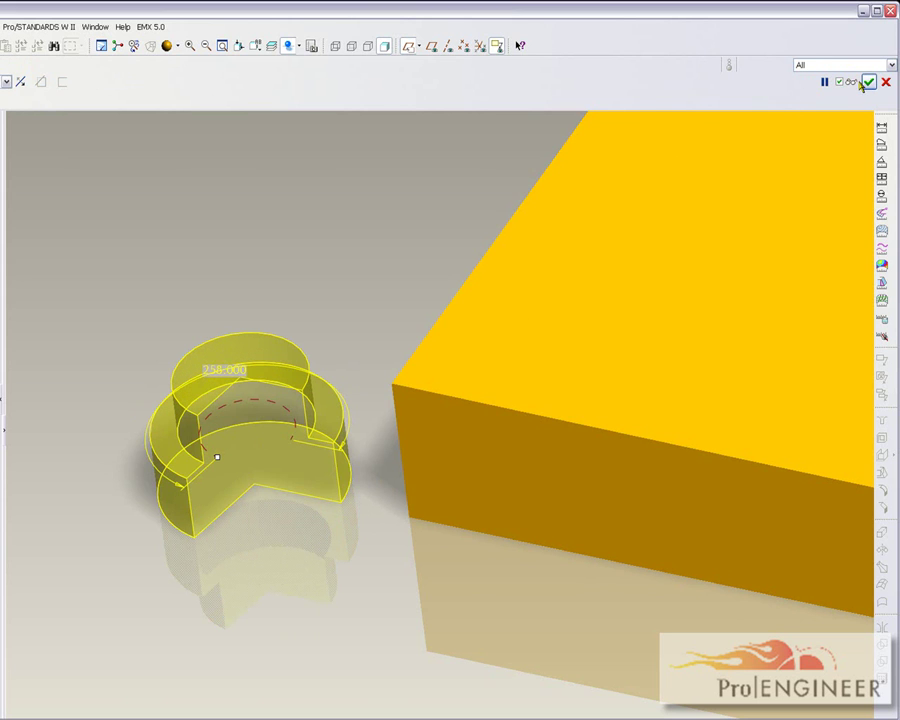
click(866, 83)
click(449, 372)
Redefine the 258° revolve with the Solid option and regenerate it as a solid stepped part
right_click(451, 368)
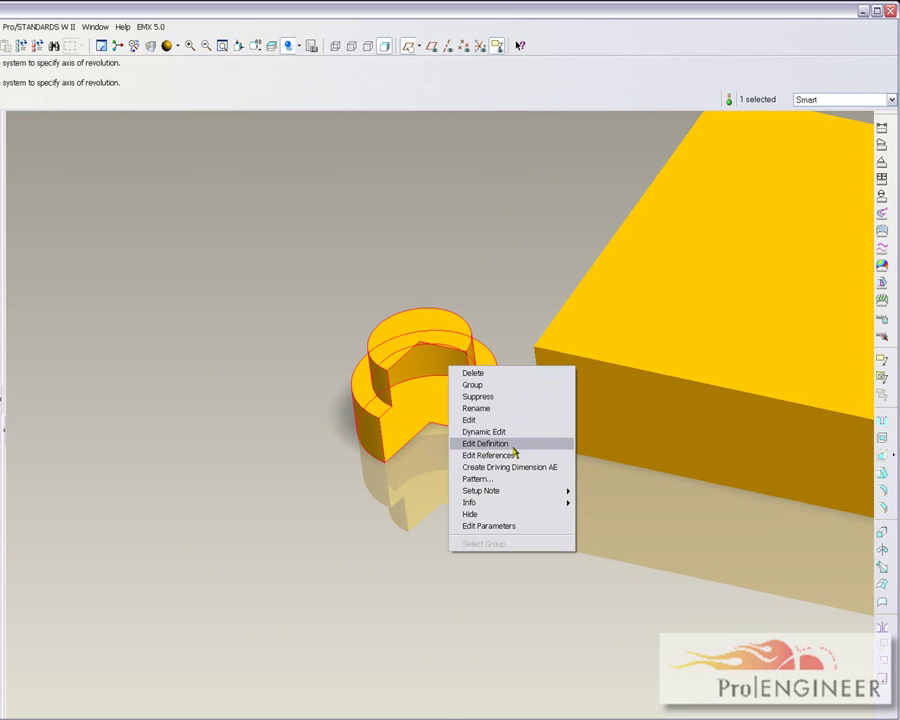
click(514, 446)
right_click(438, 390)
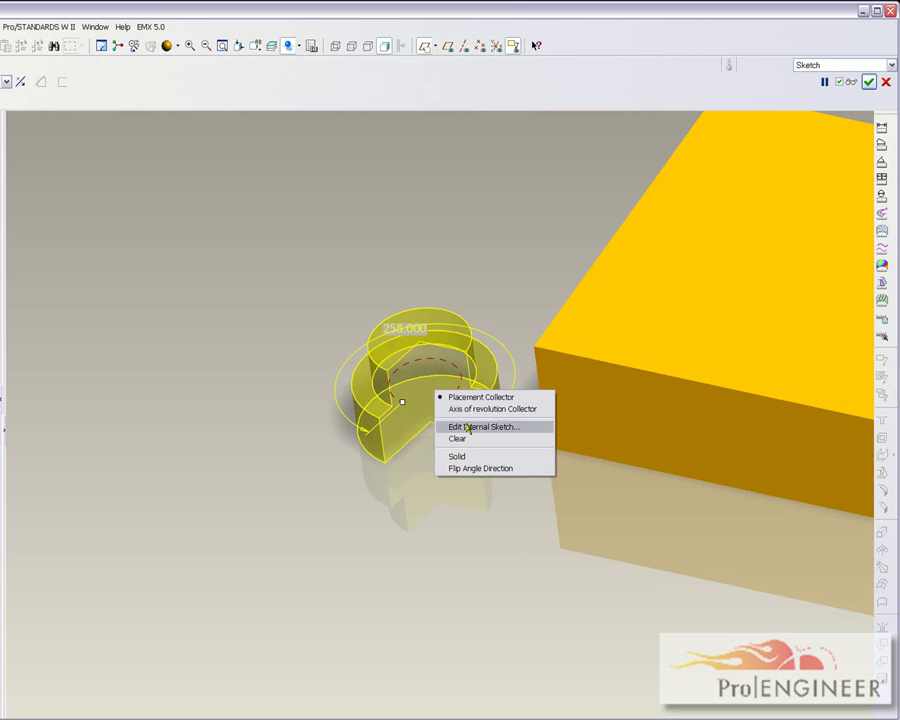
click(468, 456)
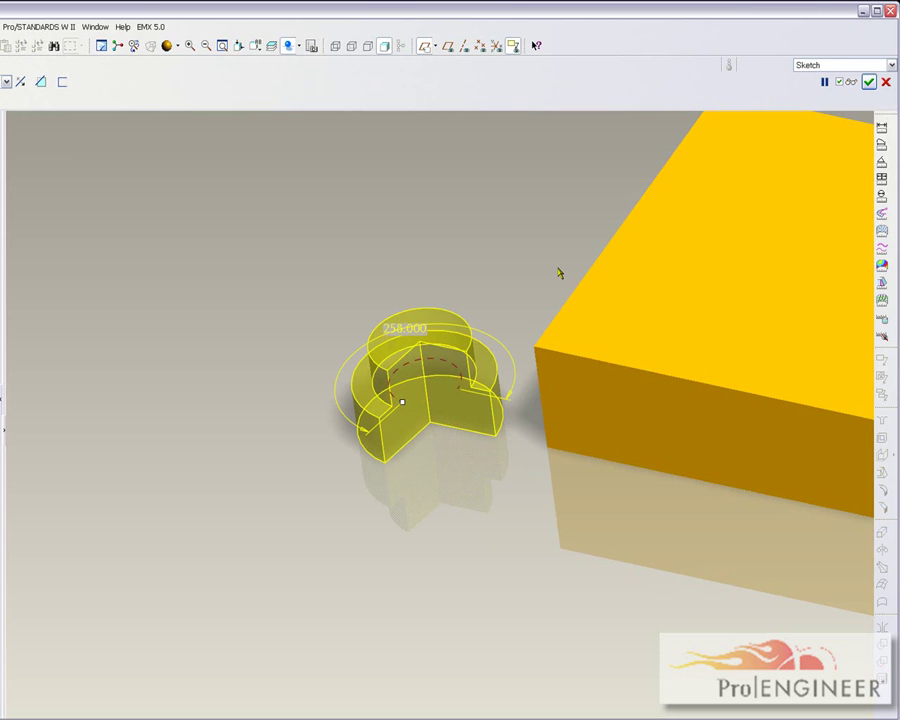
middle_click(560, 273)
scroll(436, 394, up, 2)
scroll(329, 348, up, 2)
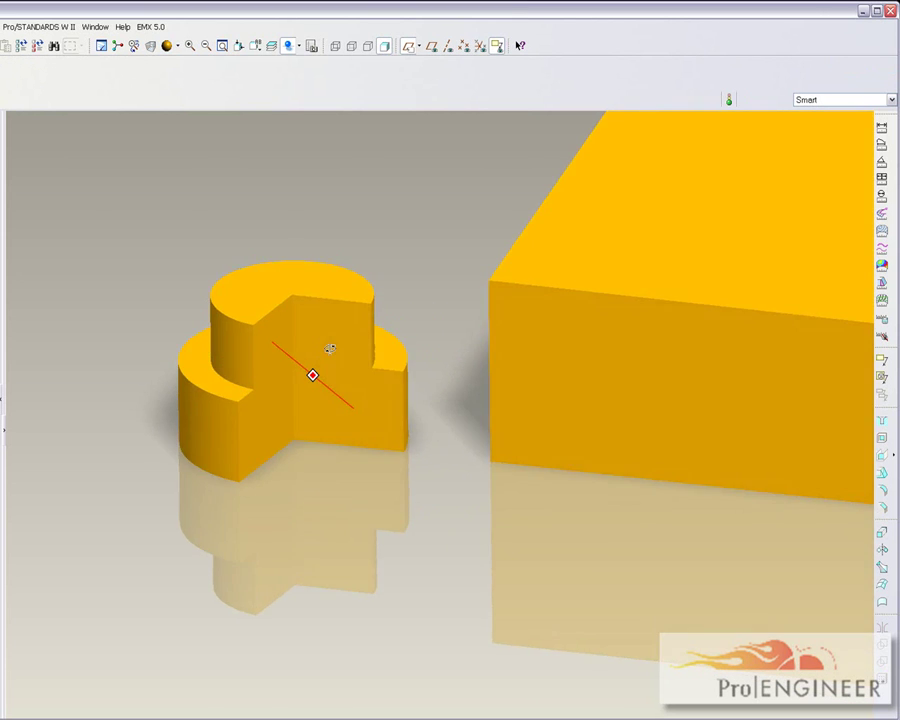